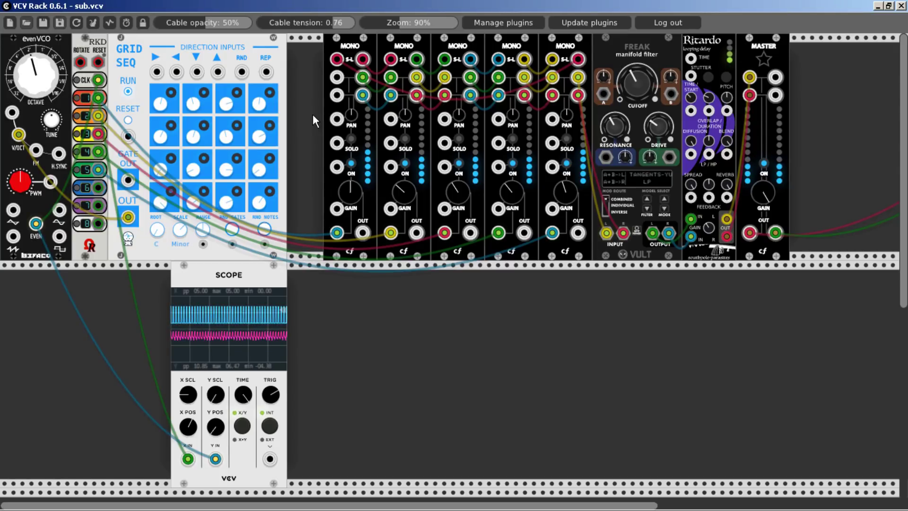
Sweep the Freak manifold filter's cutoff up and down to vary the tone of the sub patch
drag(656, 90, 635, 89)
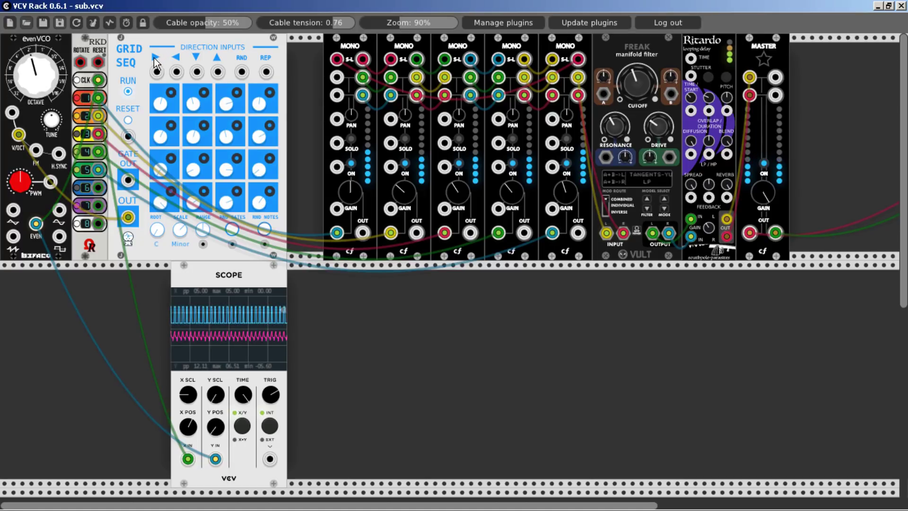
drag(636, 82, 637, 77)
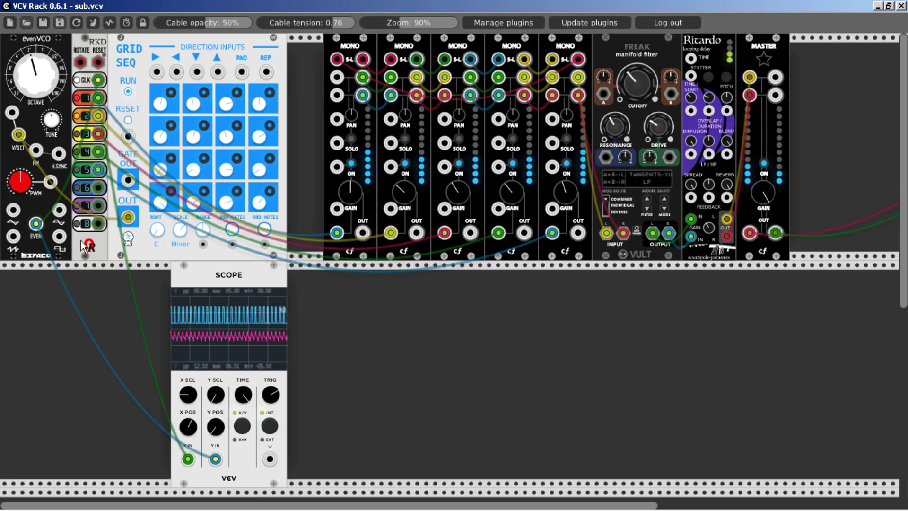
mouse_move(633, 84)
mouse_down()
mouse_move(632, 60)
mouse_move(633, 85)
mouse_up()
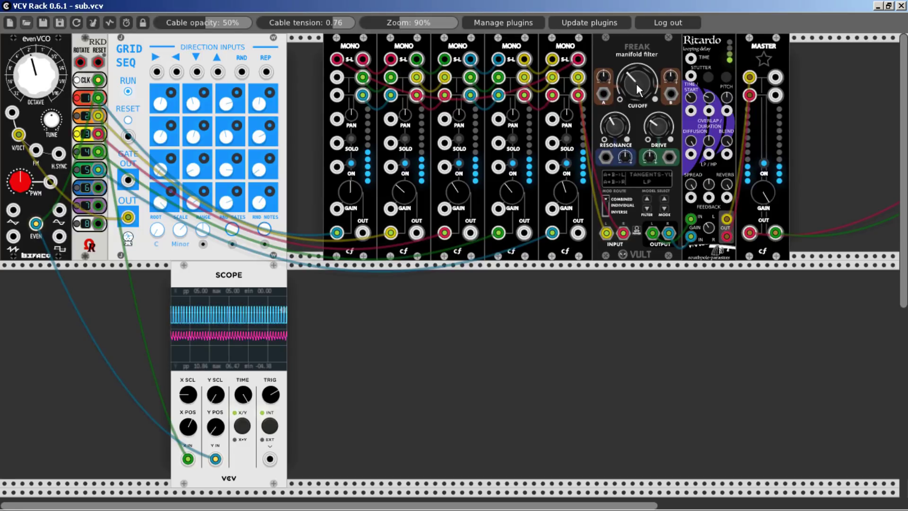
drag(637, 87, 637, 74)
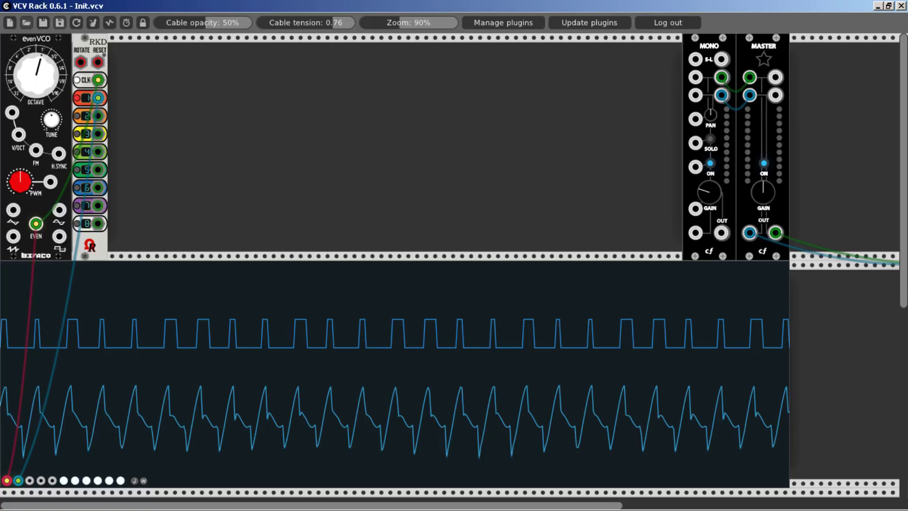
Patch the RKD divider's output 1 into the Mono mixer channel's input and lower the Master gain
drag(695, 232, 98, 98)
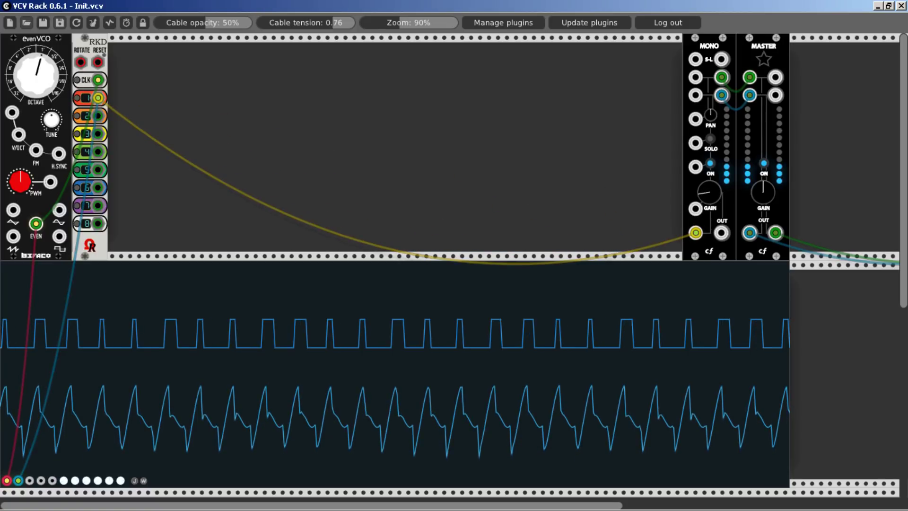
drag(752, 195, 752, 207)
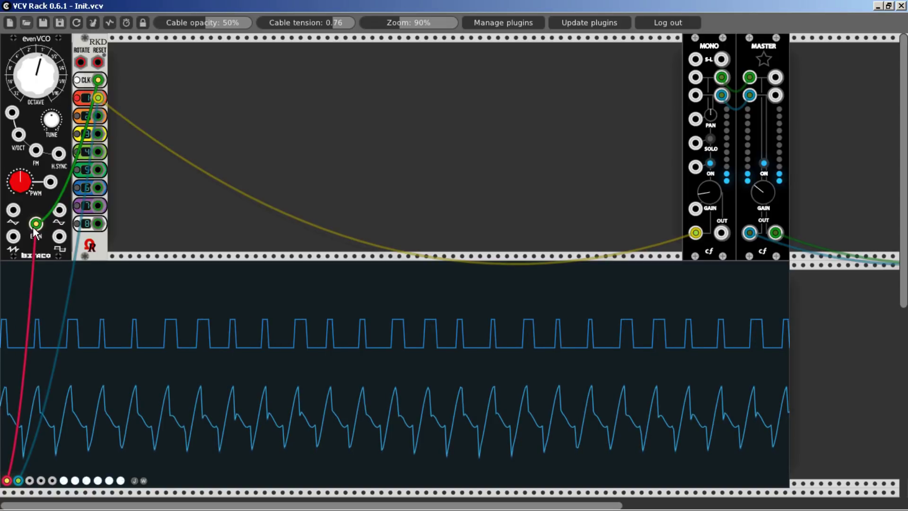
Move the divider clock and scope cables from the EvenVCO's EVEN output to its sine output, and mute the Master
mouse_move(37, 224)
mouse_down()
mouse_move(13, 209)
mouse_move(13, 236)
mouse_up()
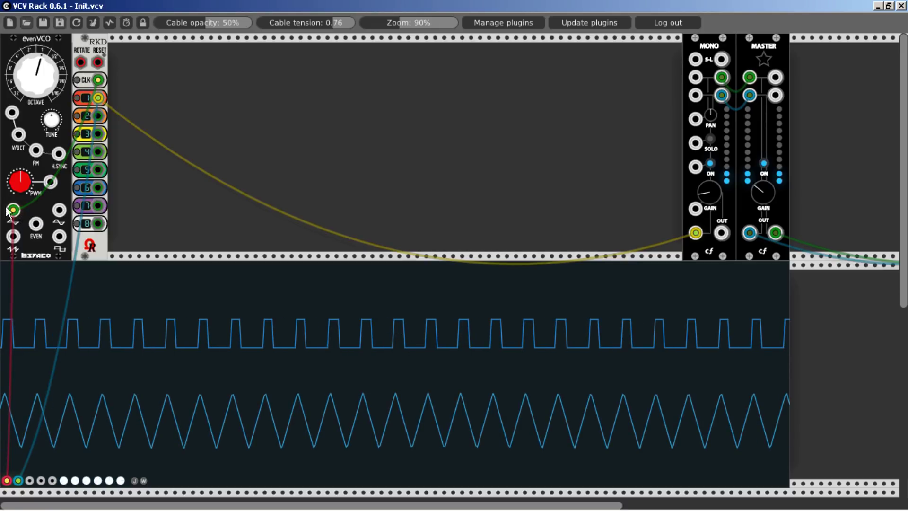
mouse_move(13, 210)
mouse_down()
mouse_move(59, 209)
mouse_move(42, 227)
mouse_move(58, 236)
mouse_up()
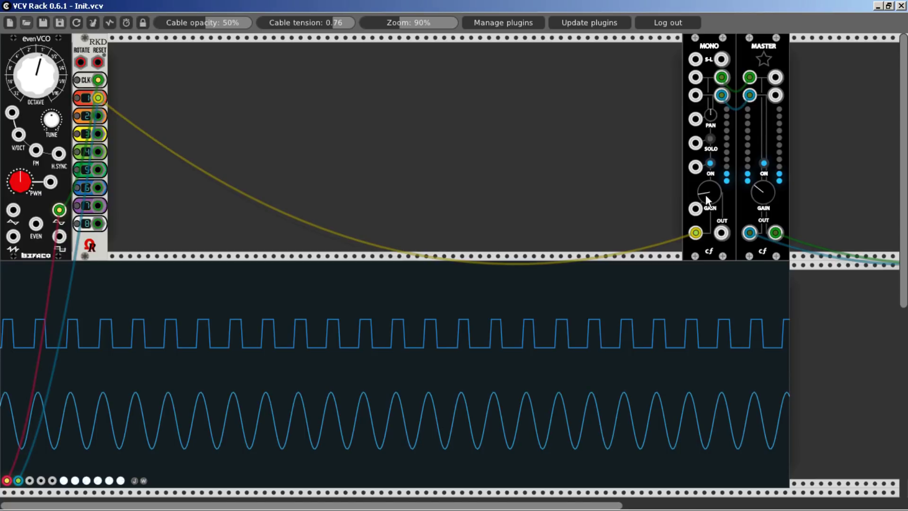
click(759, 165)
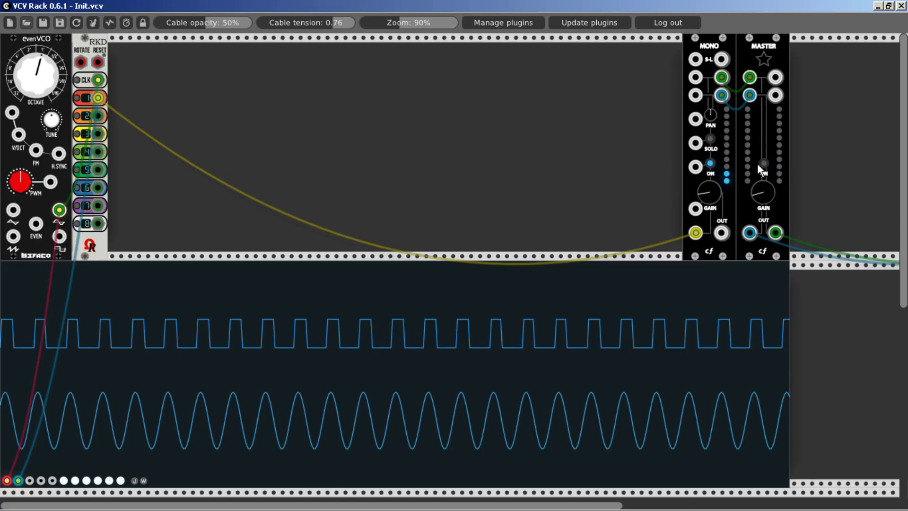
Add a second Mono channel chained into the first, feed it from the RKD divider's output 4, and unmute the Master
right_click(508, 188)
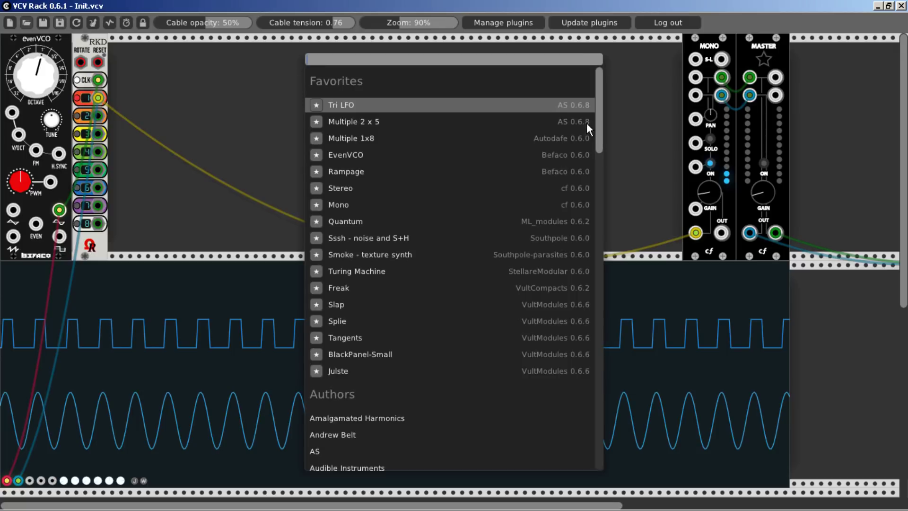
click(339, 204)
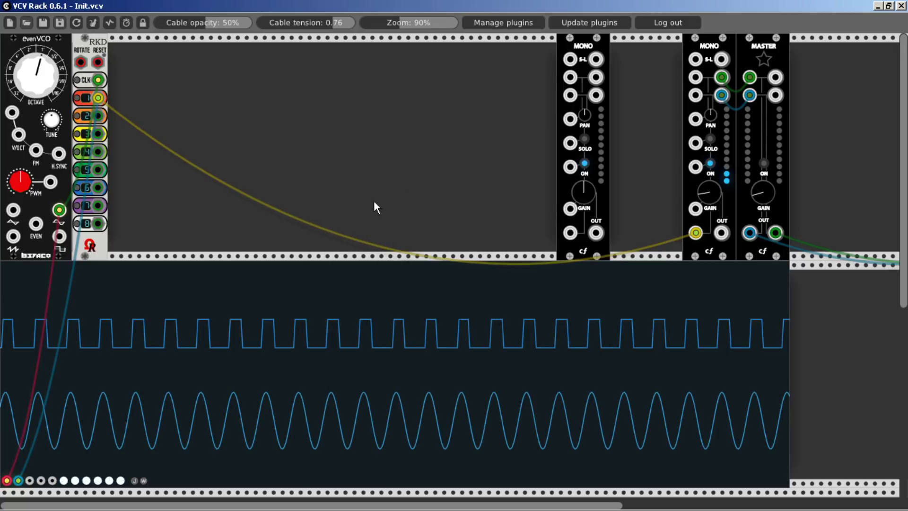
drag(596, 85, 695, 95)
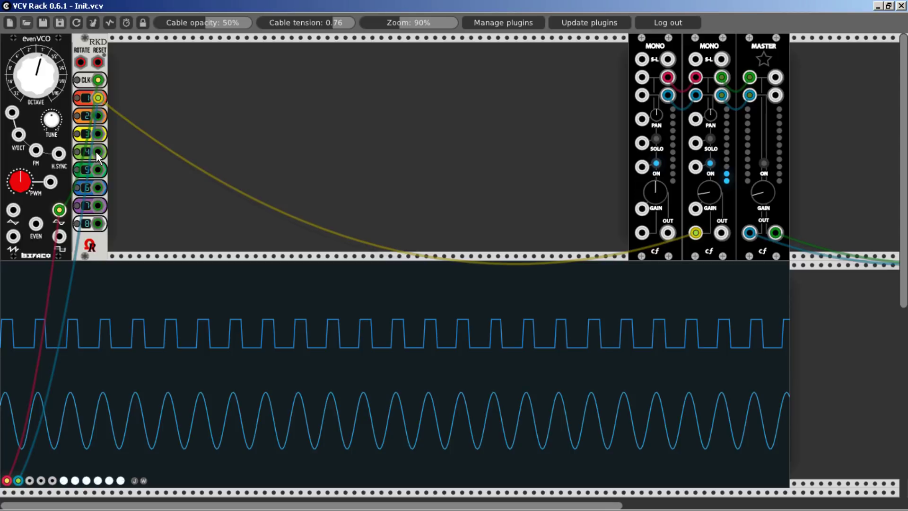
drag(97, 152, 641, 231)
click(764, 163)
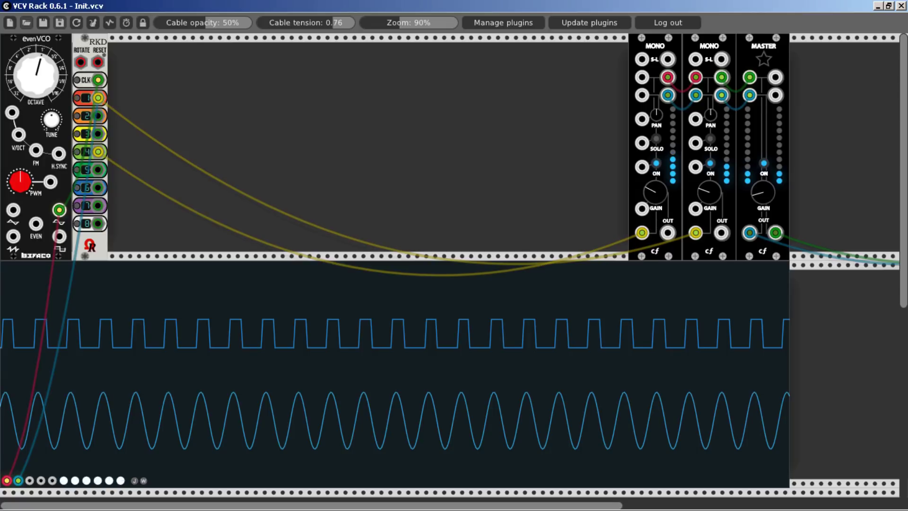
Mute and unmute the two Mono channels in turn to compare divider outputs 1 and 4
click(711, 163)
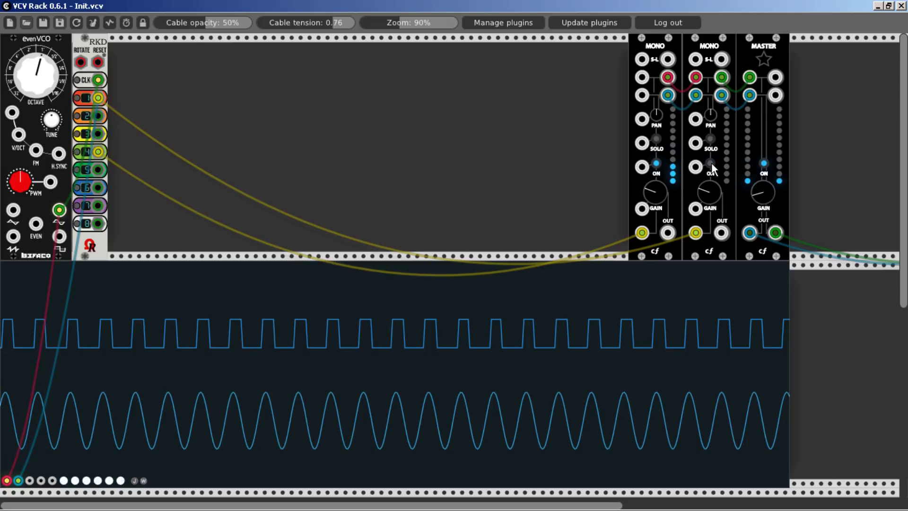
click(711, 162)
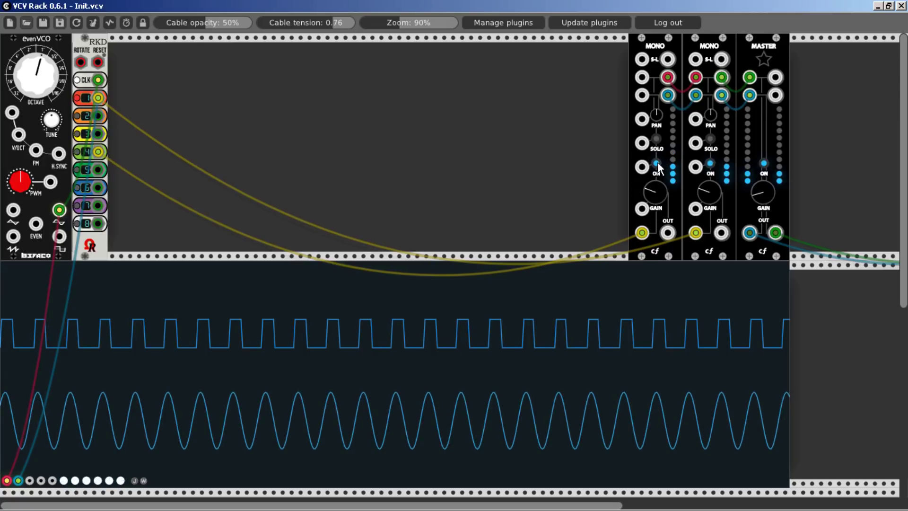
click(656, 163)
Shift the EvenVCO down one octave, vary its fine tuning, and return the tuning and octave to their starting settings
drag(36, 79, 36, 92)
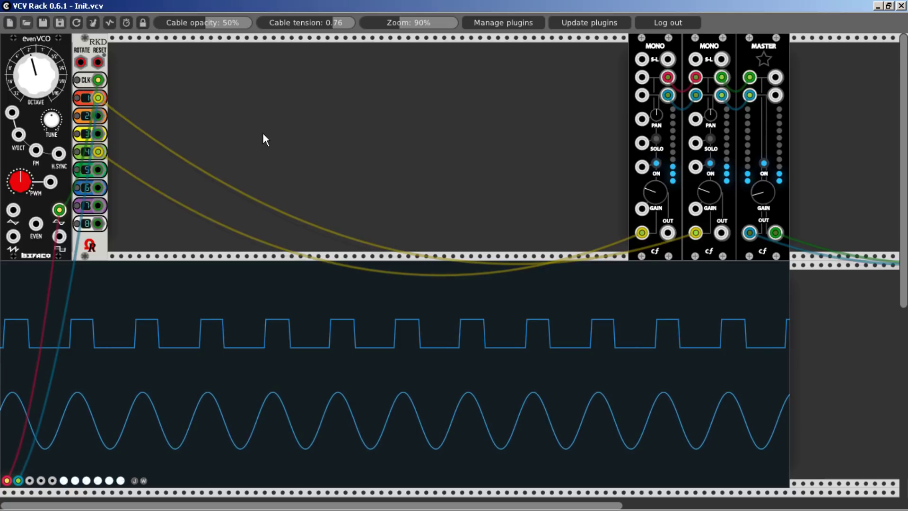
drag(21, 75, 20, 82)
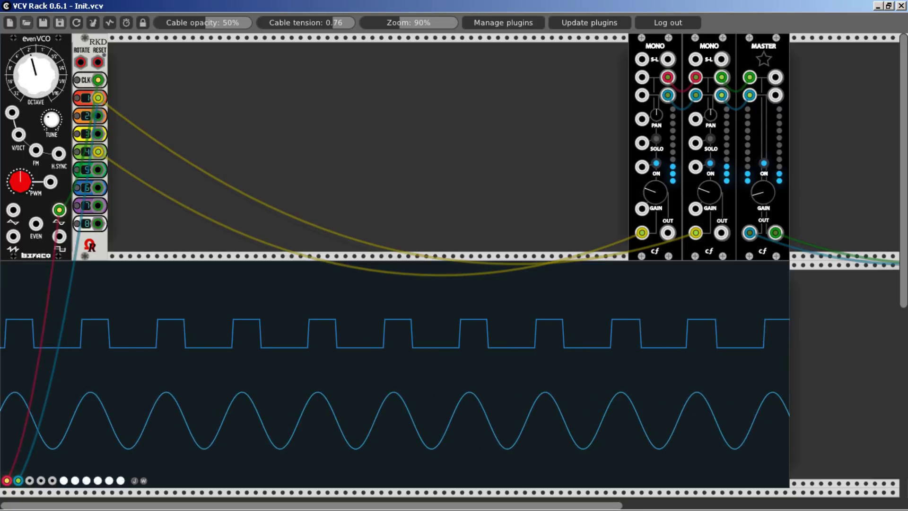
drag(47, 120, 47, 117)
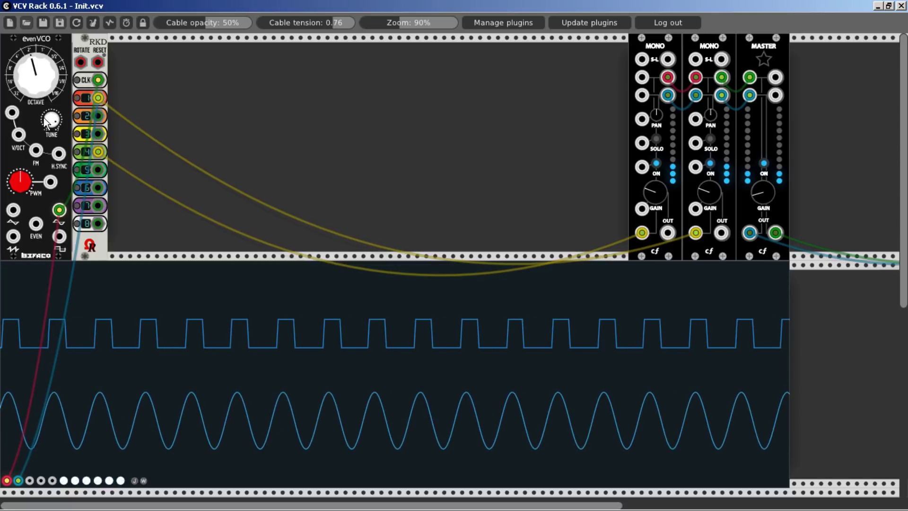
double_click(46, 120)
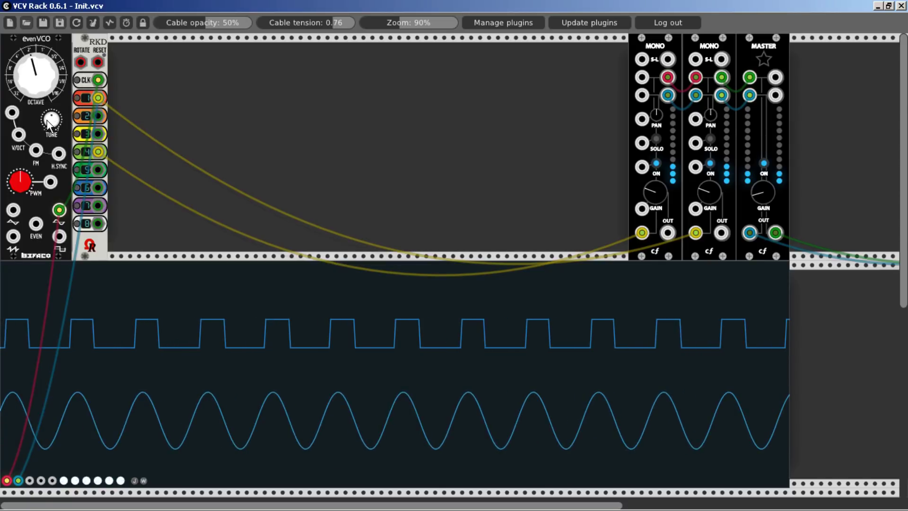
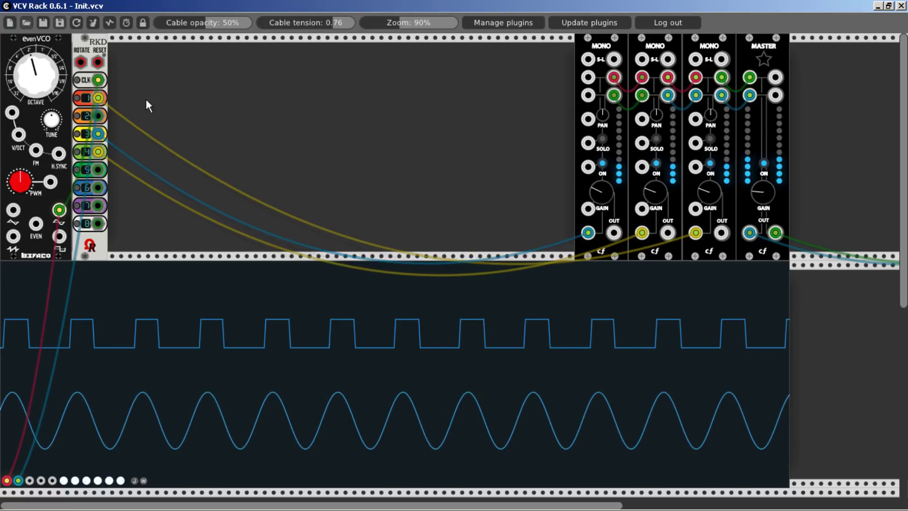
drag(36, 70, 35, 62)
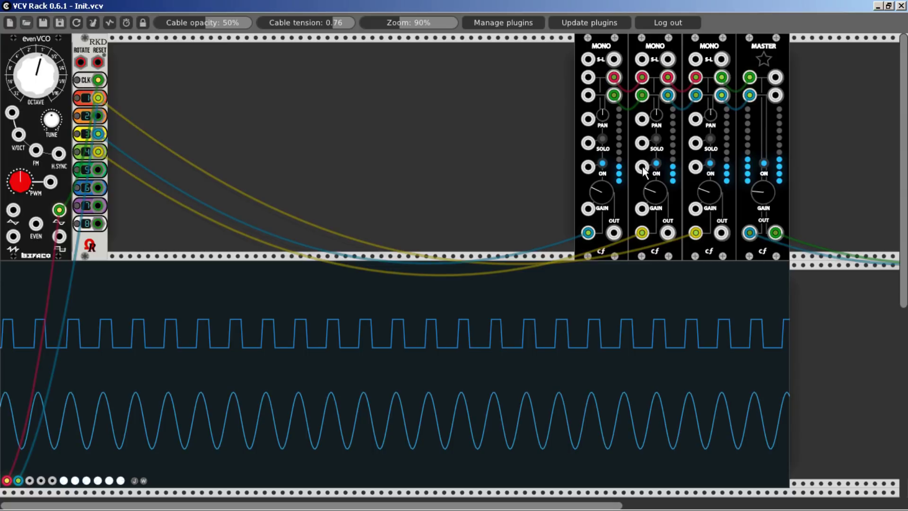
Mute the Mono channels fed by divider outputs 4 and 3, and switch them back on one at a time to compare the sound
click(657, 165)
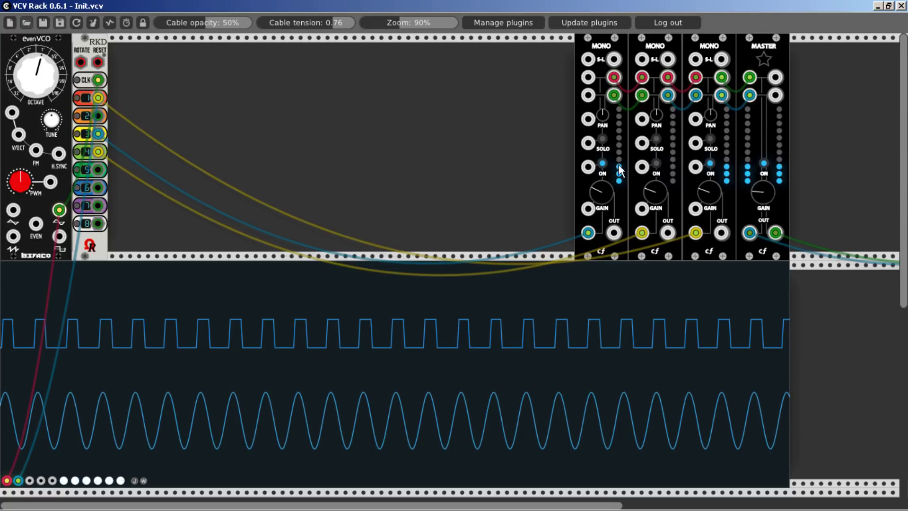
click(605, 163)
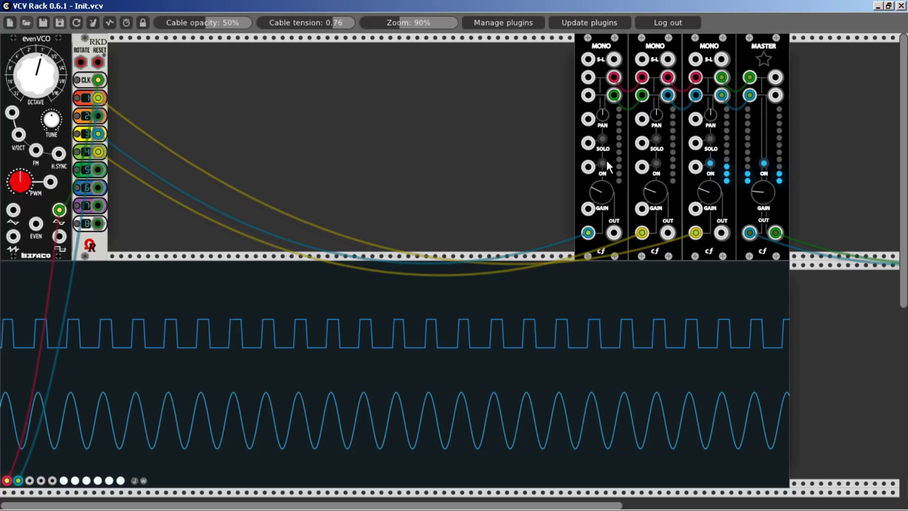
click(656, 165)
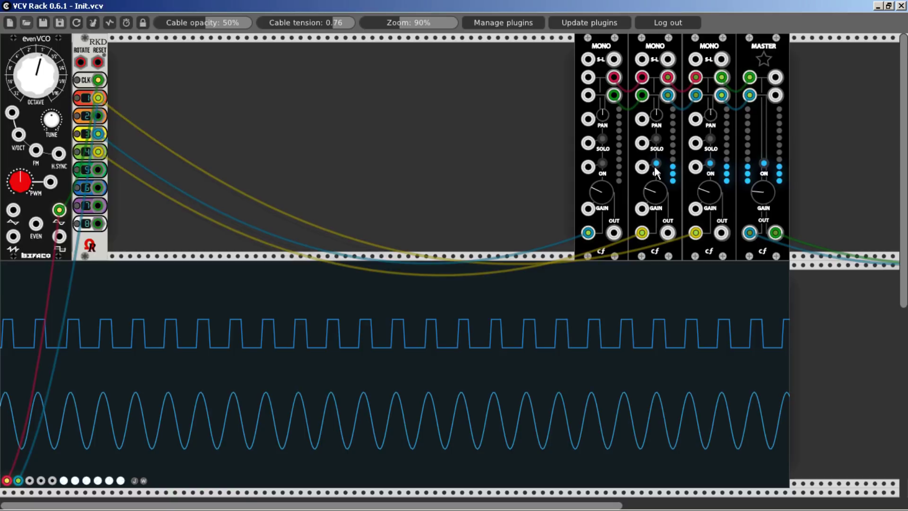
click(603, 164)
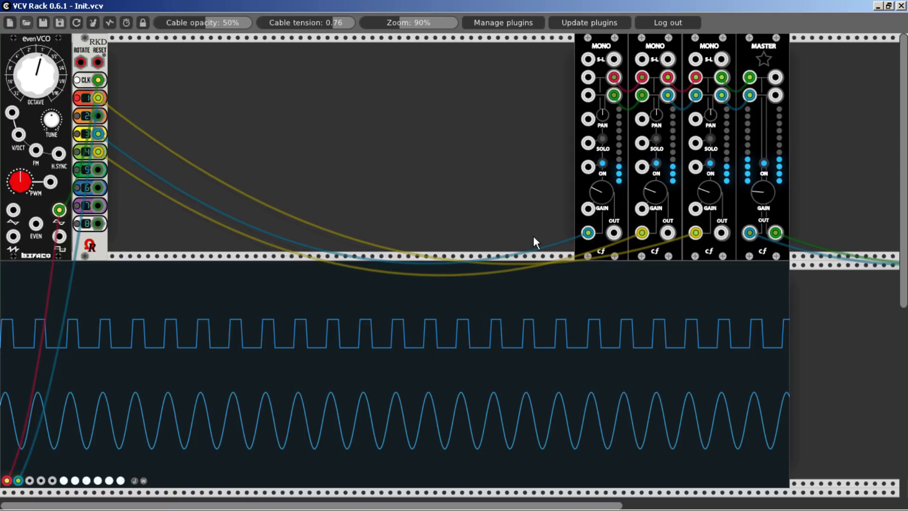
Add a fourth Mono channel, chain its outputs into the neighbouring channel, and patch the RKD divider's output 5 into it
right_click(544, 104)
click(338, 205)
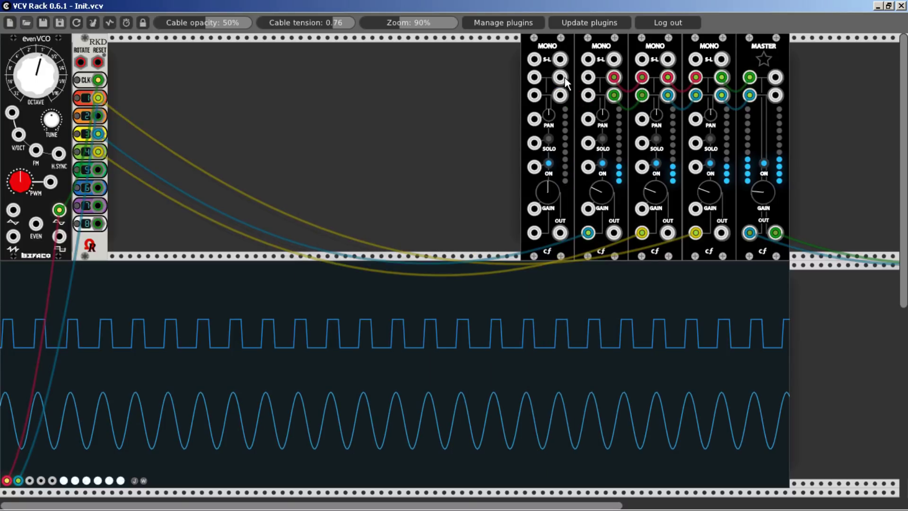
drag(560, 77, 586, 95)
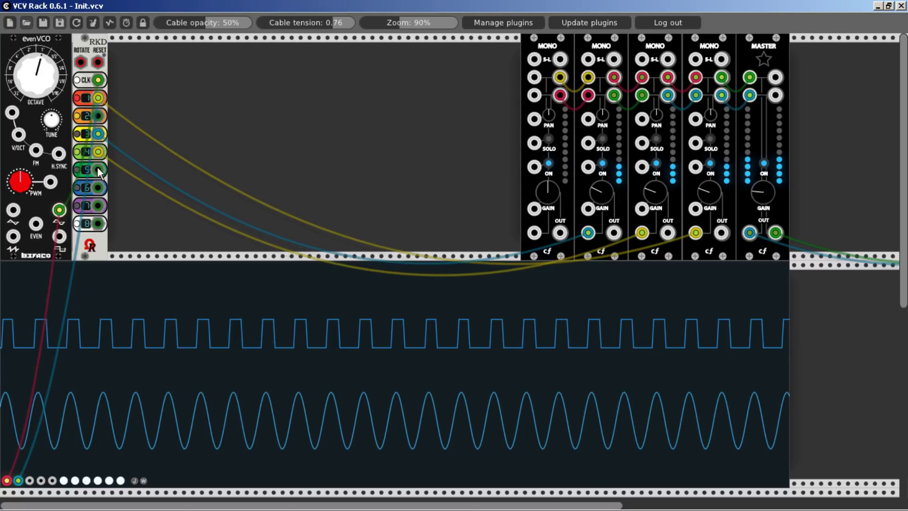
drag(98, 168, 534, 232)
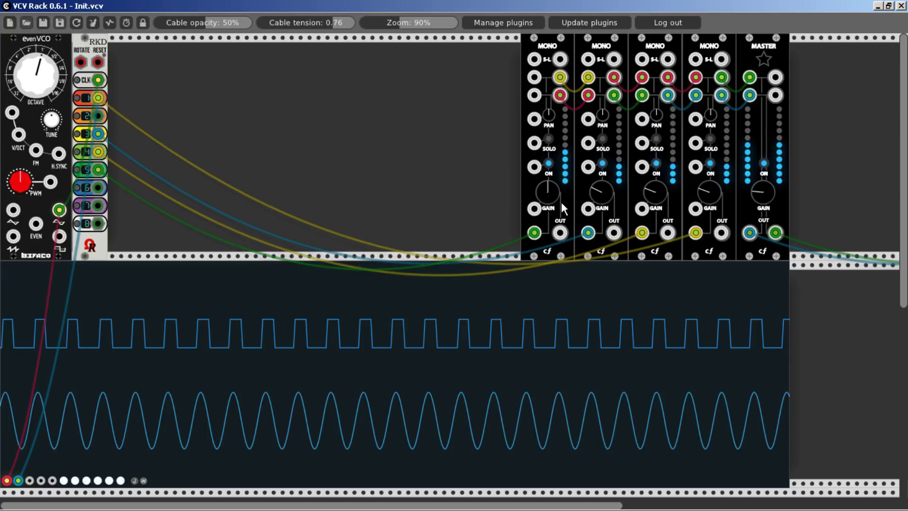
Lower the gain of the new Mono channel and reduce the Master gain slightly
drag(553, 199, 553, 215)
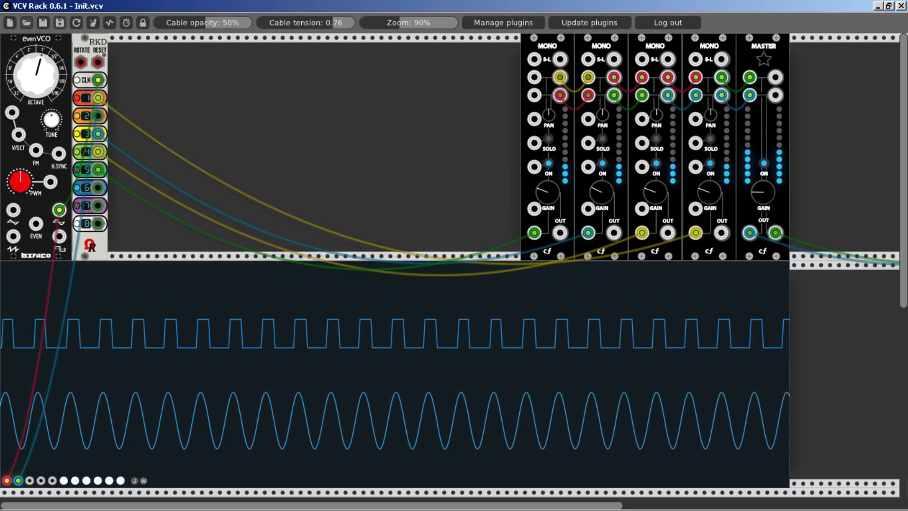
drag(752, 196, 751, 201)
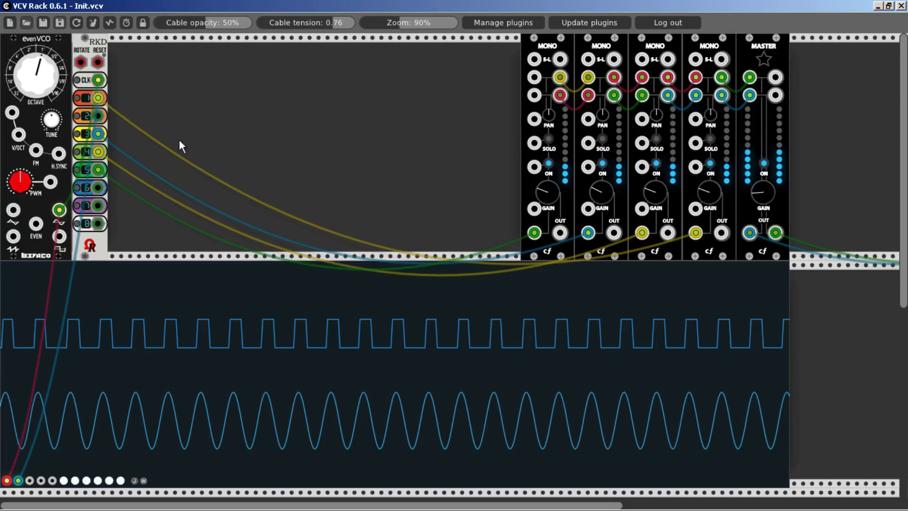
Try the EvenVCO one octave higher with varied fine tuning, and return it to the original octave
drag(35, 73, 36, 57)
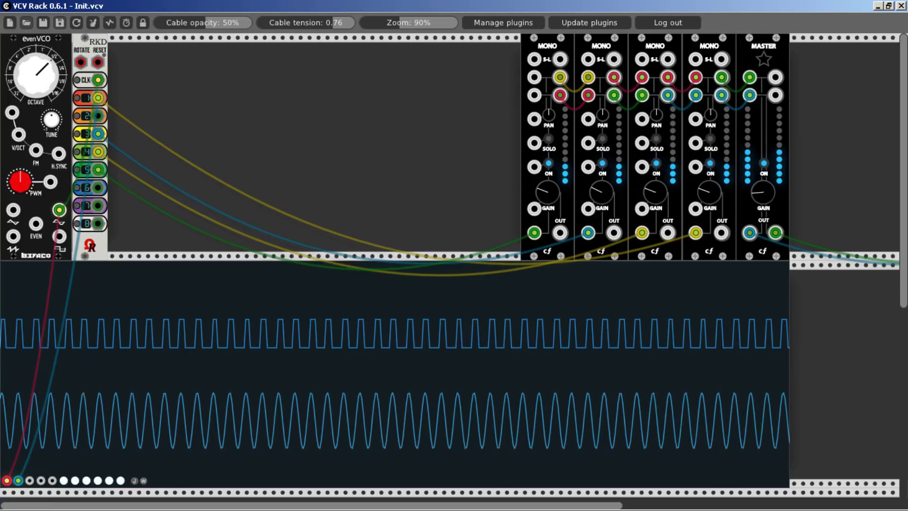
drag(46, 120, 47, 107)
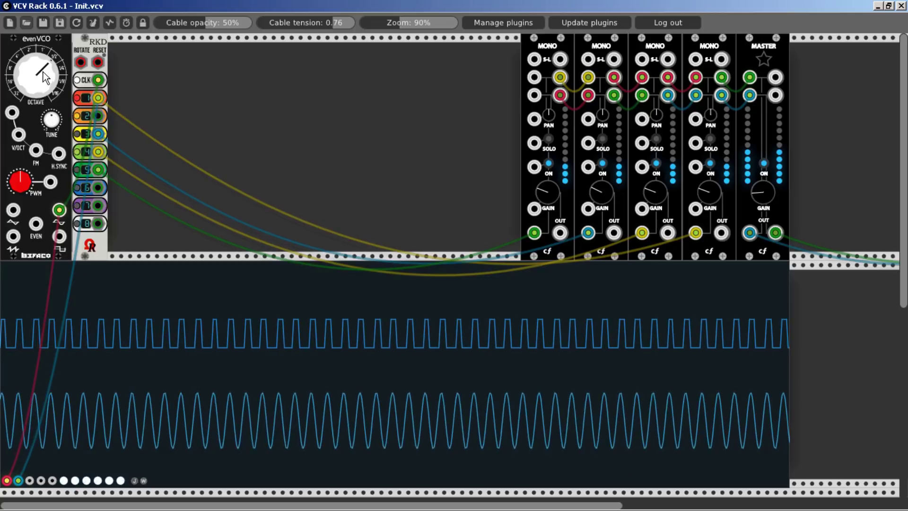
drag(36, 62, 35, 67)
Switch the Master channel off and on to audition the mix, leaving it muted
click(764, 164)
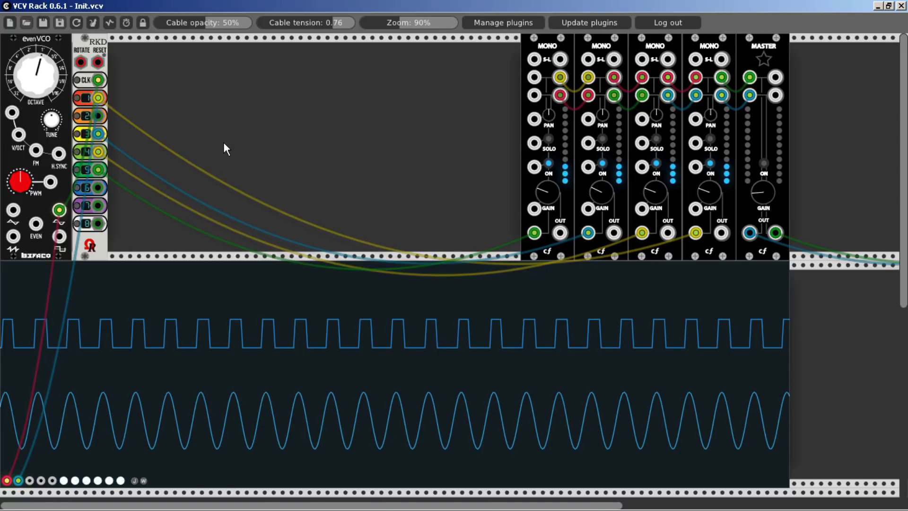
click(764, 165)
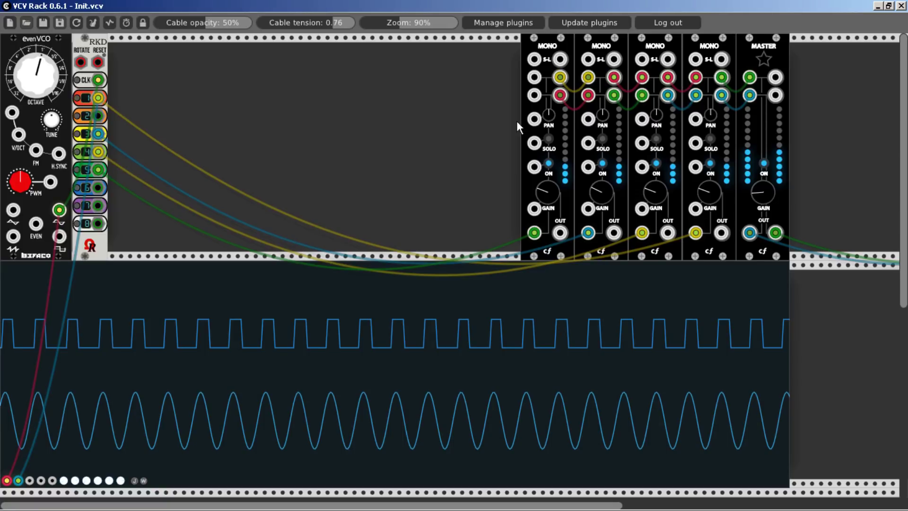
click(763, 163)
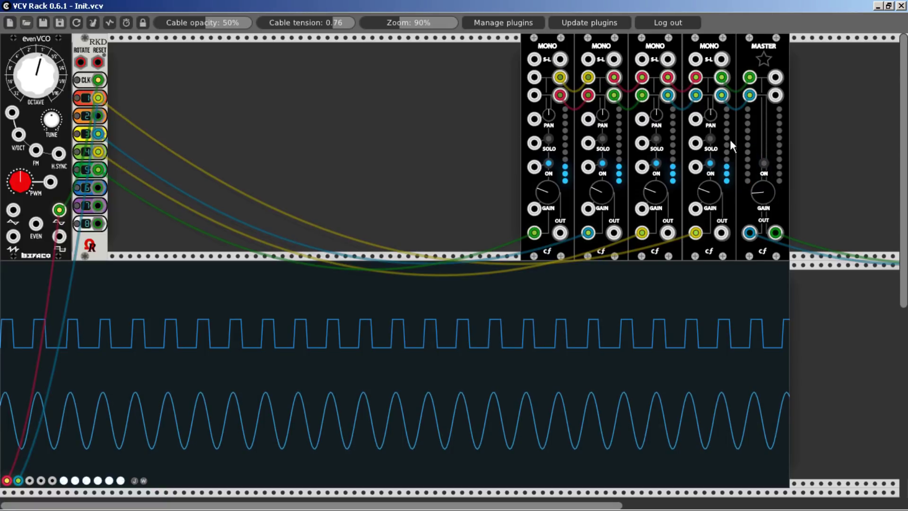
Move the four Mono channels as a group closer to the RKD, leaving a gap before the Master module
drag(556, 46, 340, 47)
drag(588, 46, 393, 47)
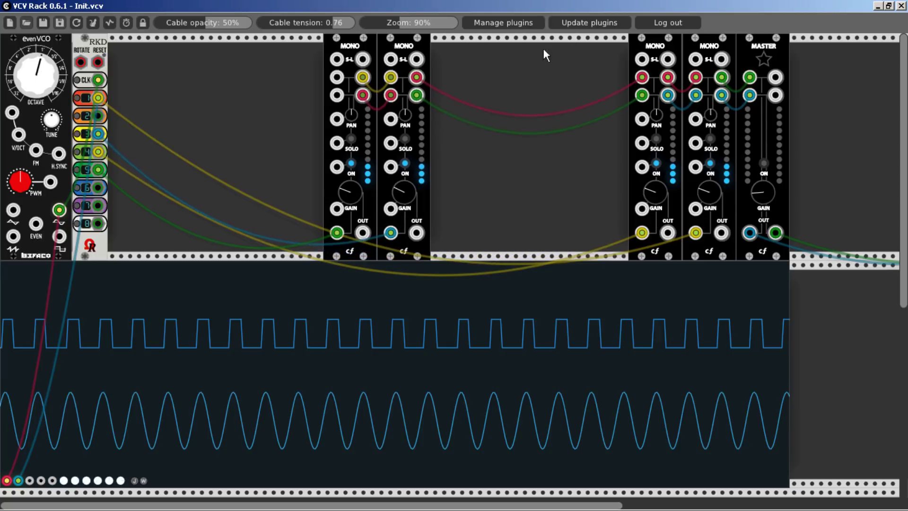
drag(643, 46, 458, 46)
drag(708, 46, 512, 46)
Add the Smoke texture synth beside the last Mono channel and patch it in stereo between that channel's outputs and the Master inputs
right_click(625, 110)
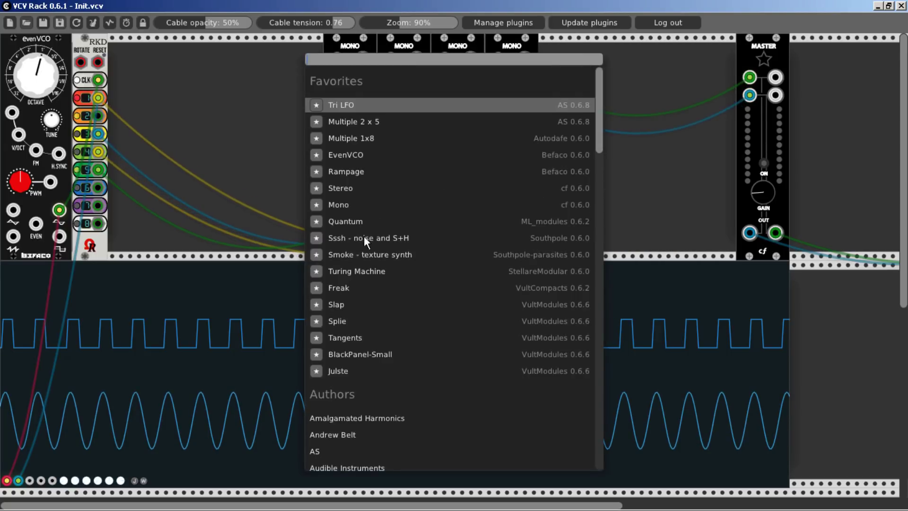
click(362, 254)
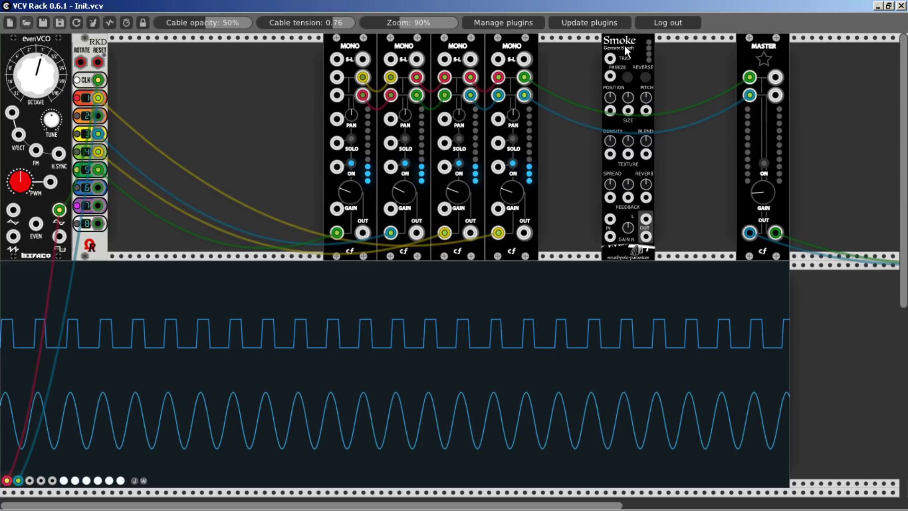
drag(625, 49, 562, 50)
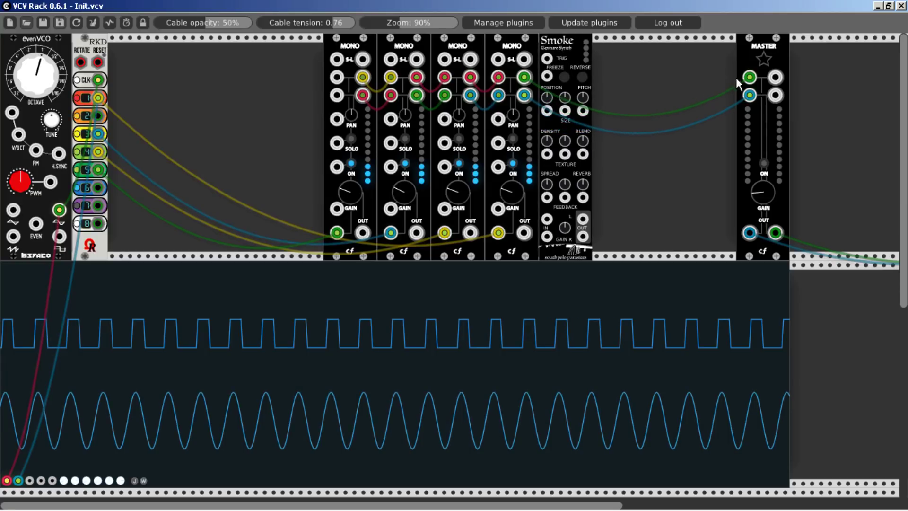
drag(749, 77, 546, 219)
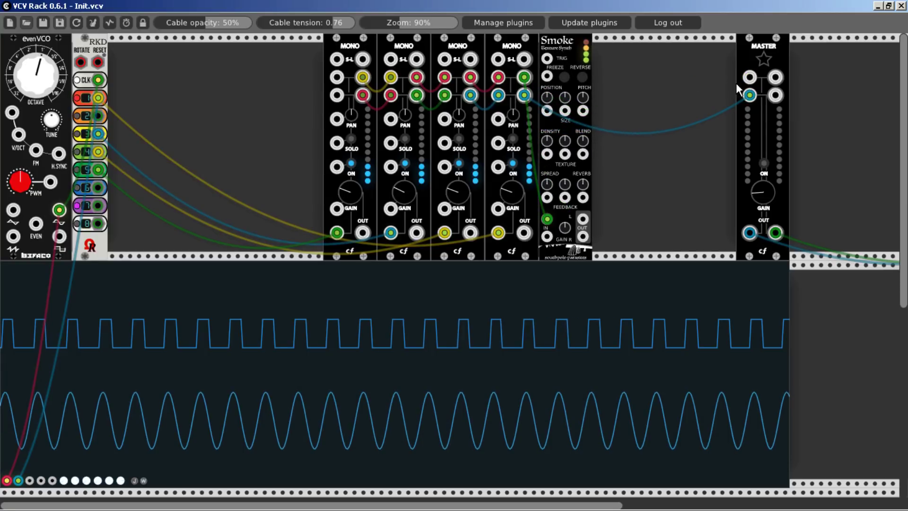
drag(750, 95, 582, 236)
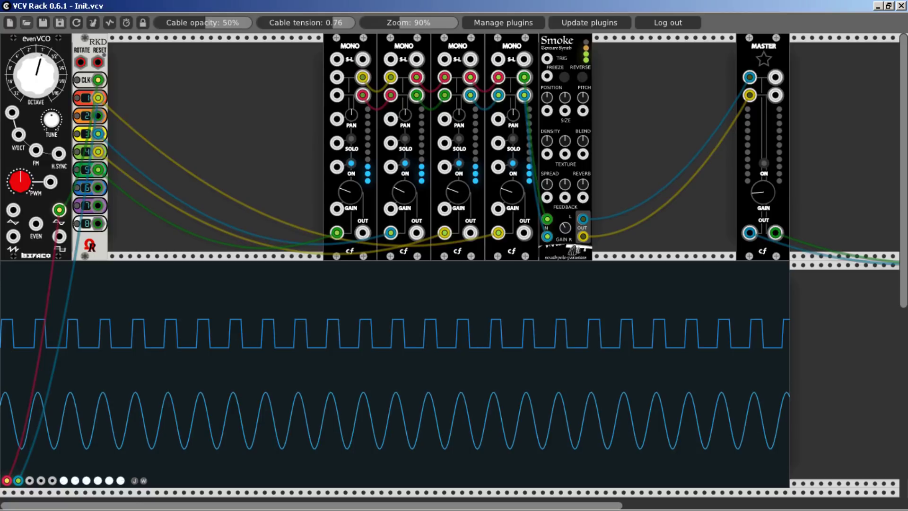
Raise Smoke's size, density, blend, spread and reverb, and turn the Master channel on with a higher gain
drag(584, 142, 584, 135)
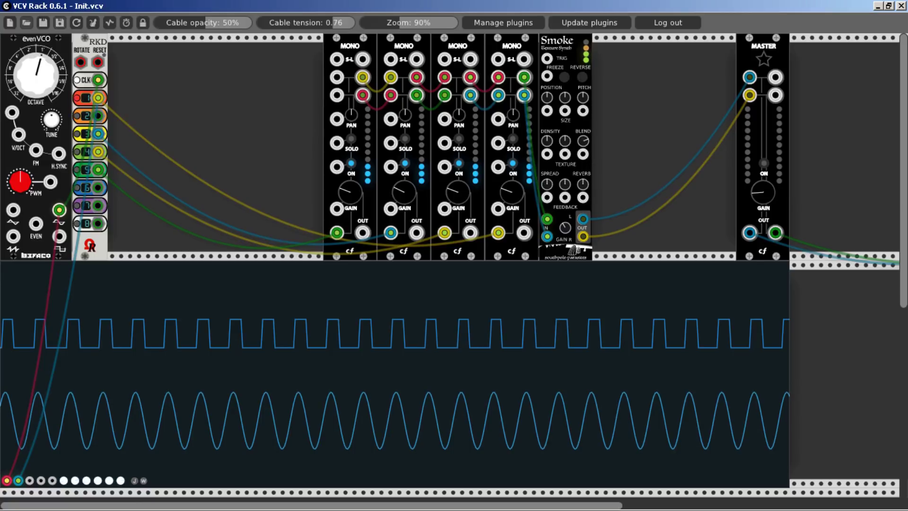
click(764, 163)
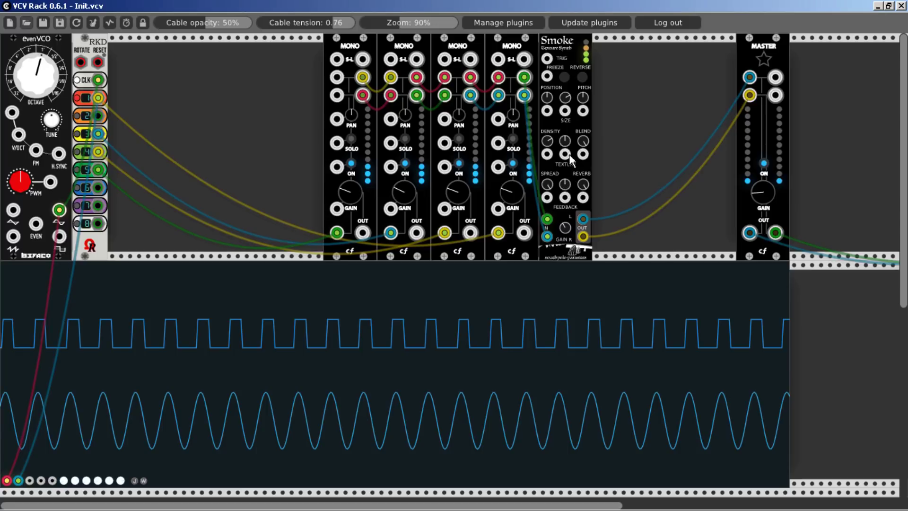
scroll(617, 131, down, 1)
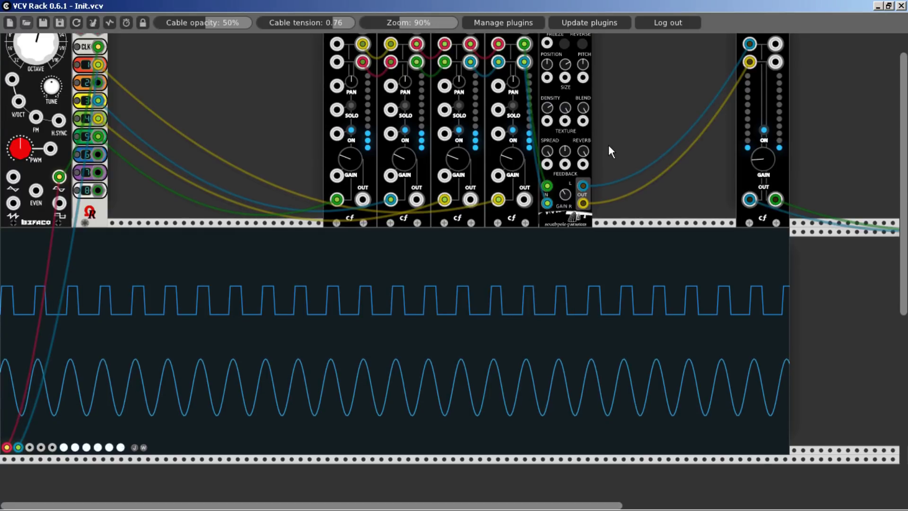
scroll(608, 145, up, 1)
double_click(754, 188)
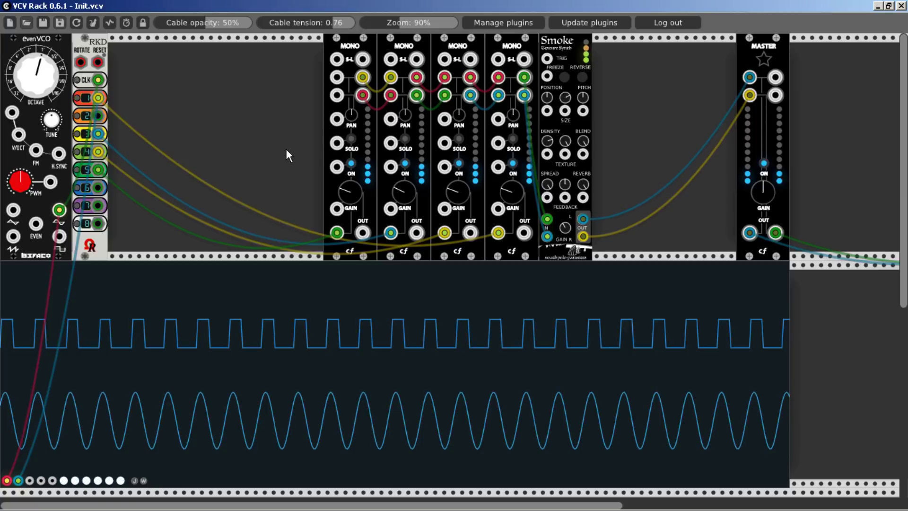
drag(763, 191, 763, 179)
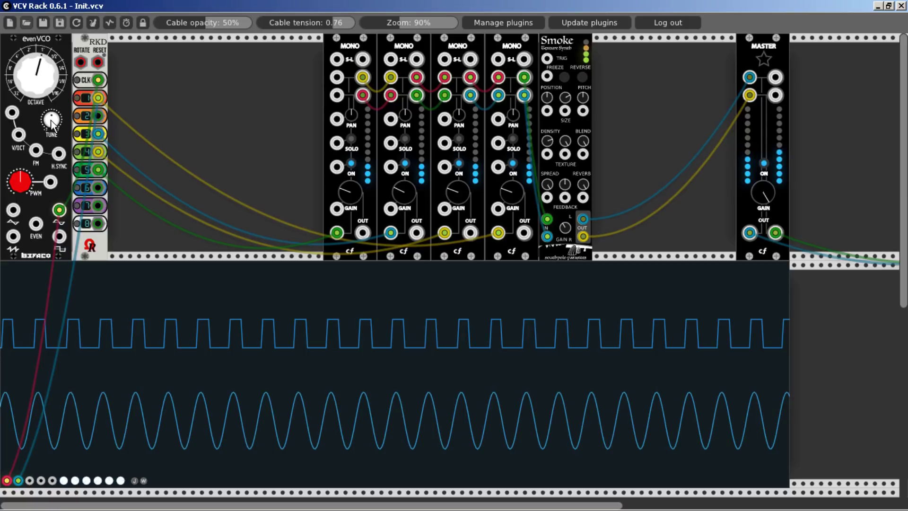
Sweep the EvenVCO's fine tuning to audition Smoke, return it to its original pitch, and mute the Master channel
drag(51, 121, 50, 121)
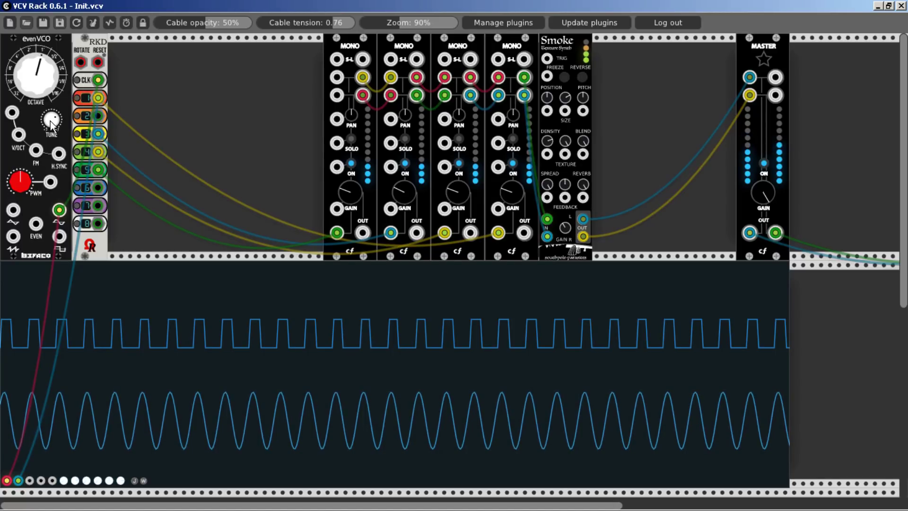
drag(50, 121, 50, 121)
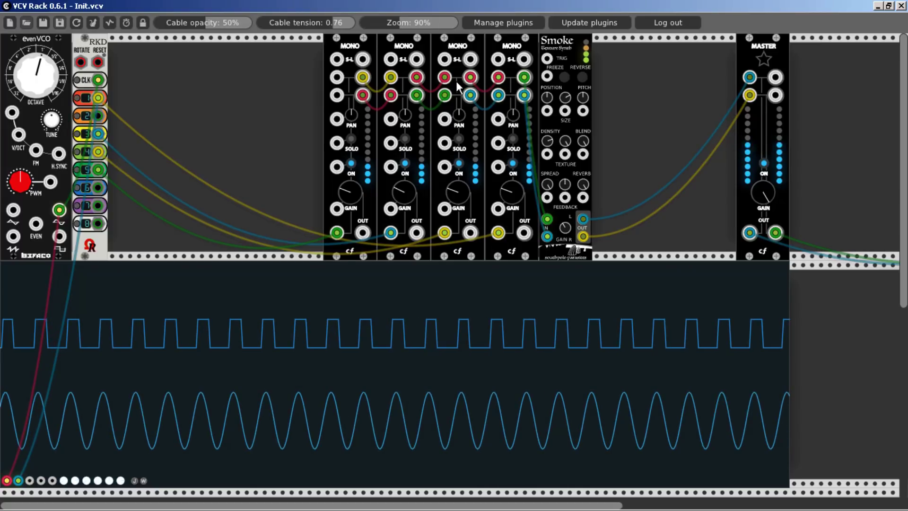
click(764, 162)
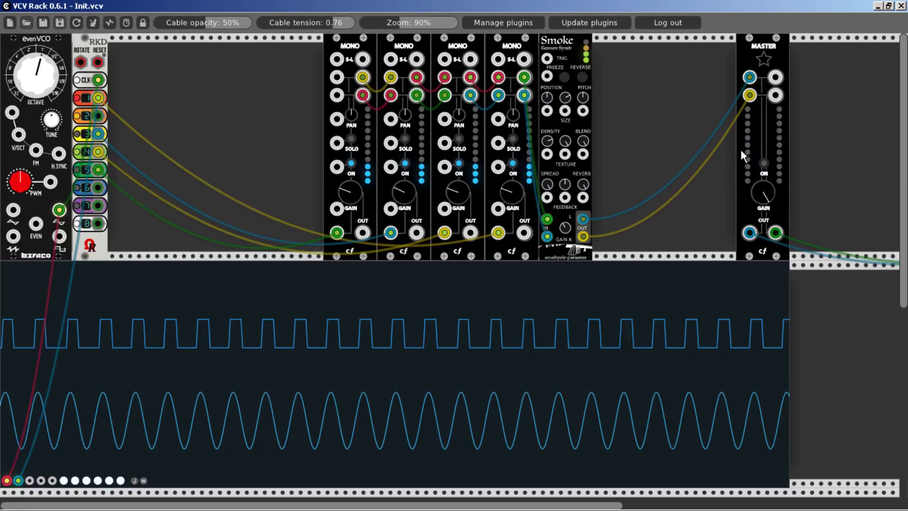
Switch Smoke to LOOPING_DELAY mode and raise its time, diffusion, blend, spread and reverb
right_click(563, 49)
right_click(564, 53)
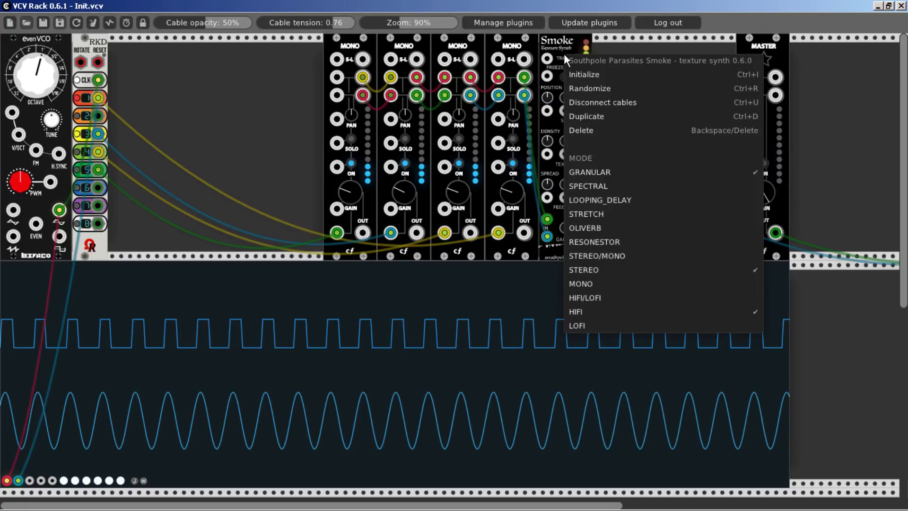
click(595, 199)
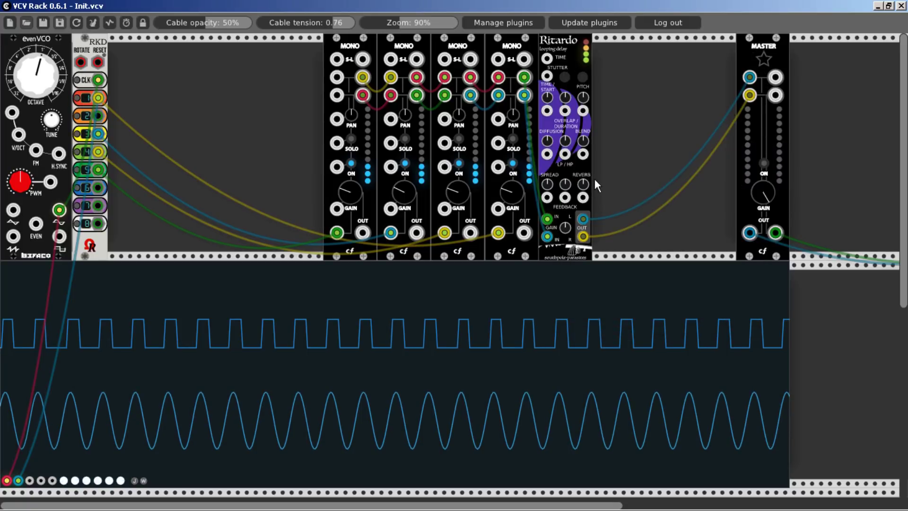
drag(583, 140, 583, 149)
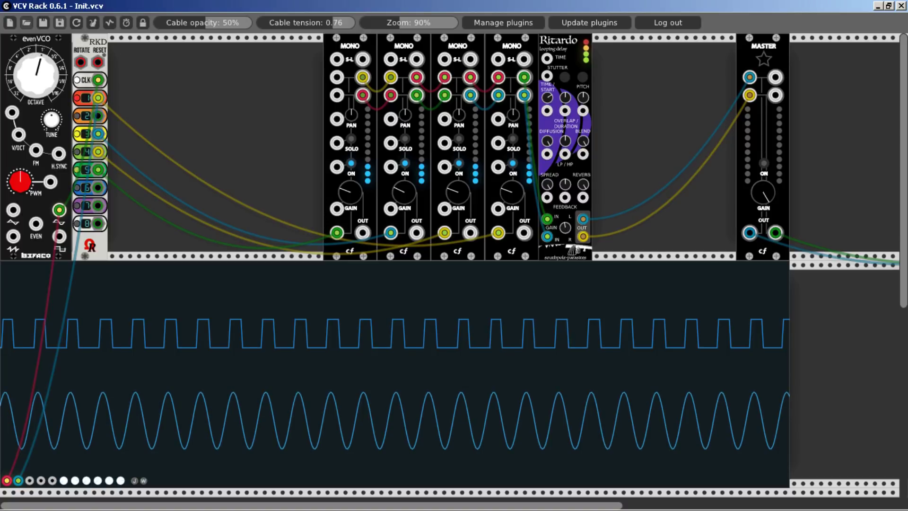
Turn the Master channel back on and lower its gain
click(762, 163)
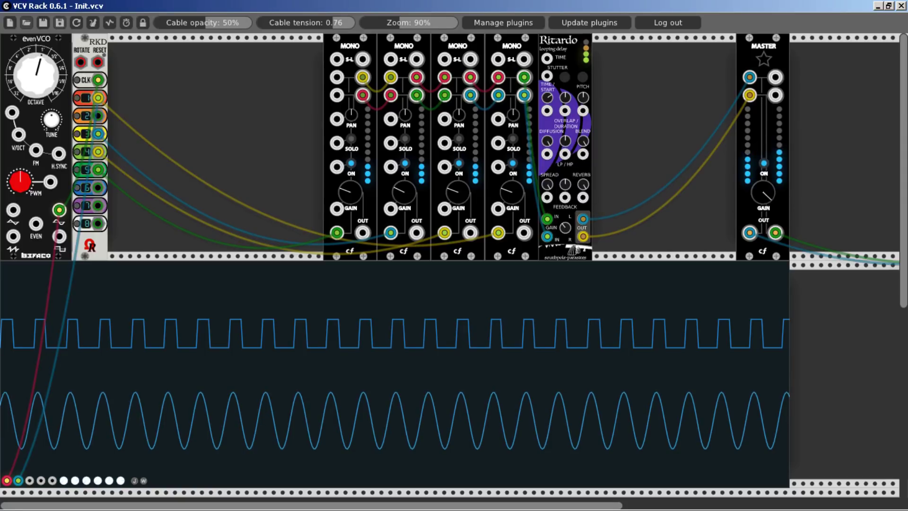
drag(763, 192, 762, 171)
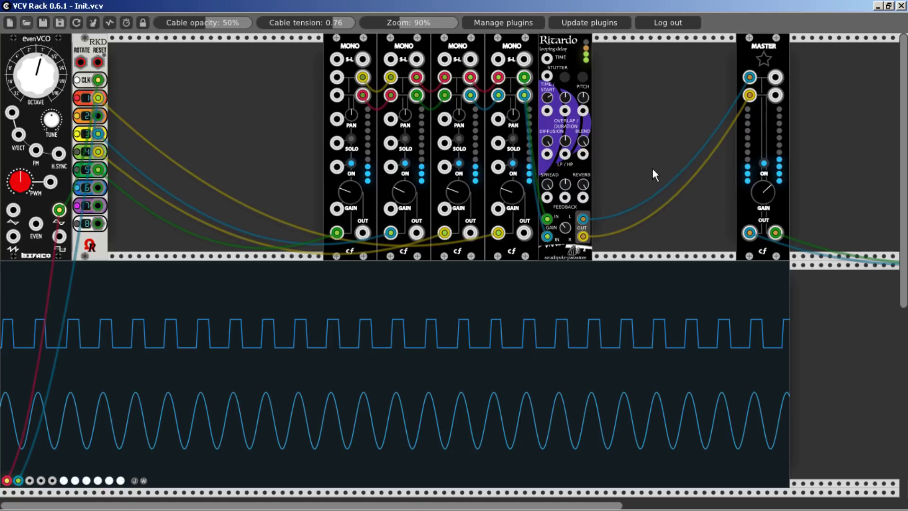
Raise the EvenVCO by one octave while varying its fine tuning, and mute the Master channel
drag(53, 127, 53, 118)
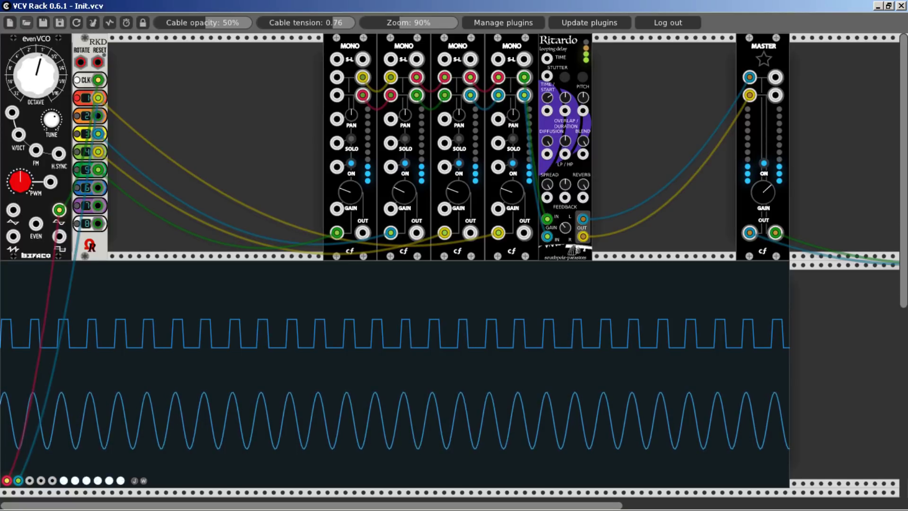
drag(28, 75, 33, 80)
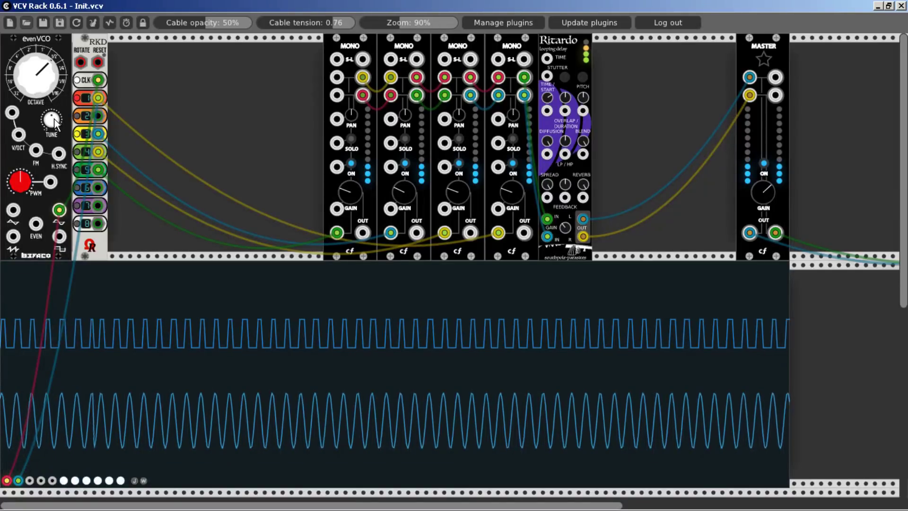
drag(54, 118, 55, 121)
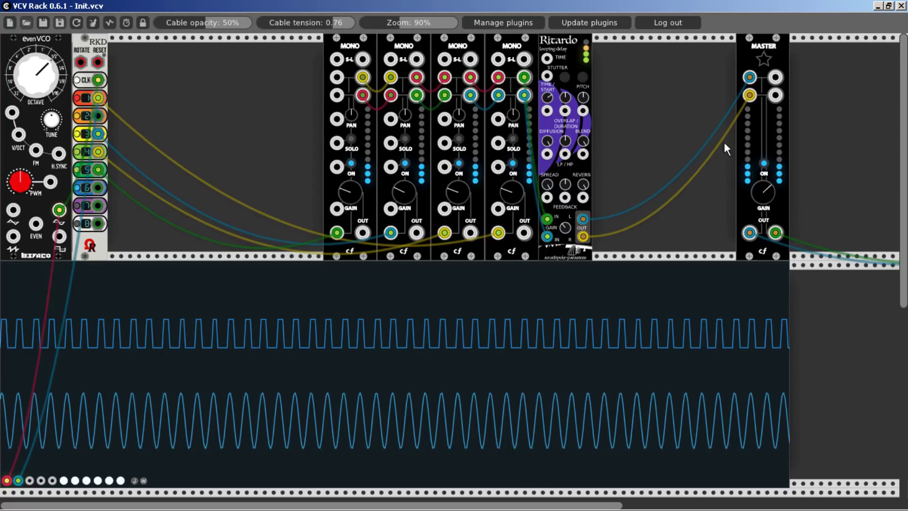
click(763, 164)
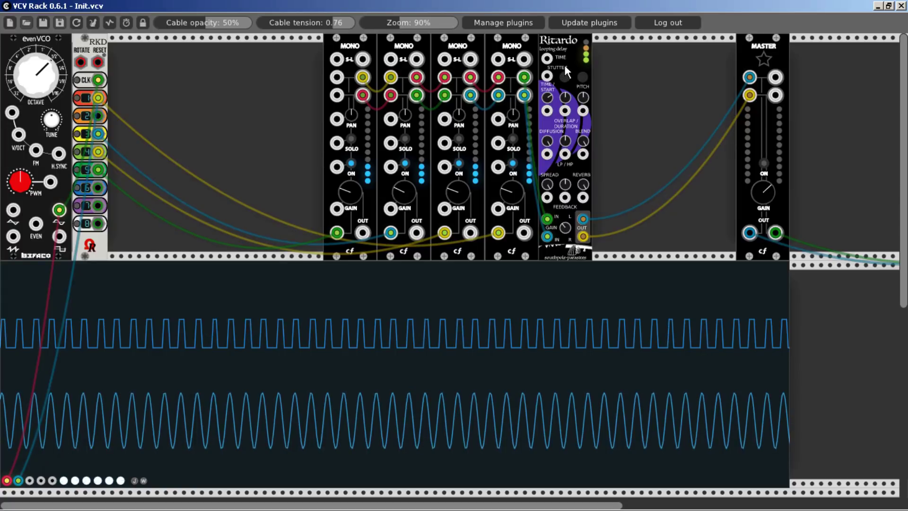
Delete the looping delay and the first two Mono channels, and remove the RKD cables feeding the remaining Mono channels
key(Delete)
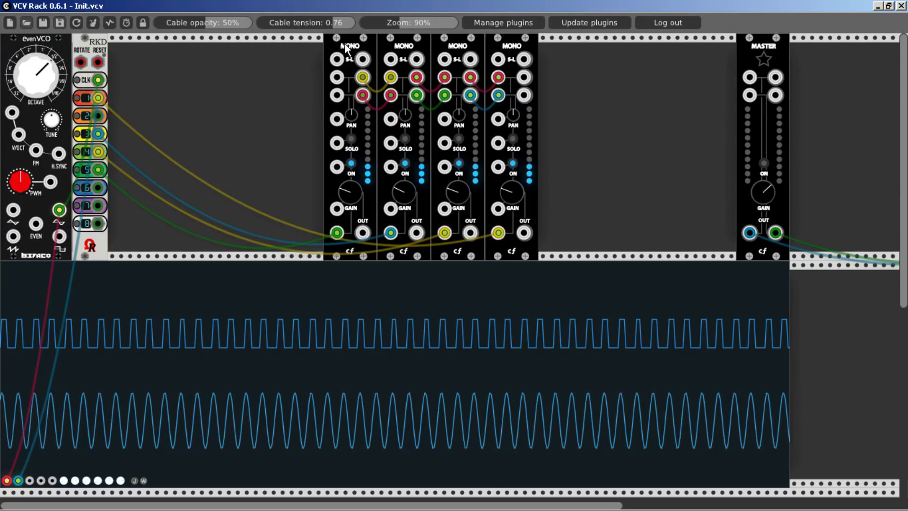
key(Delete)
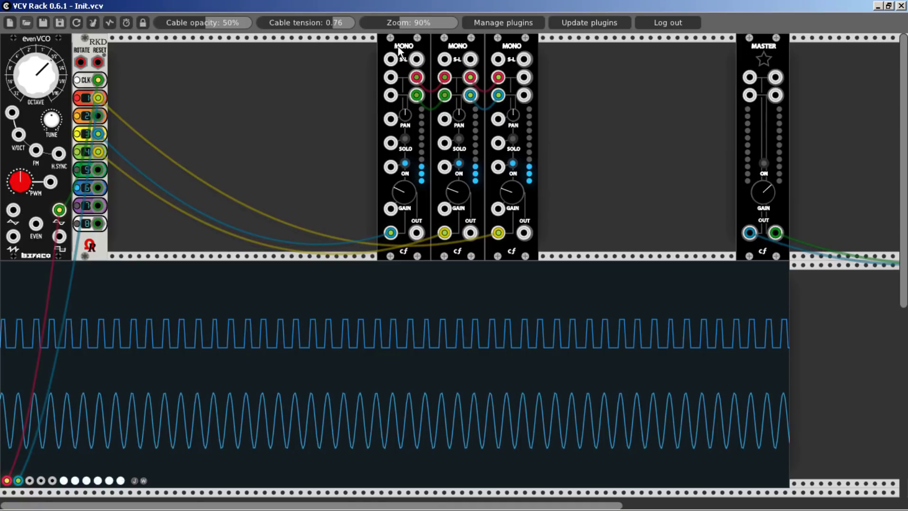
drag(98, 98, 102, 144)
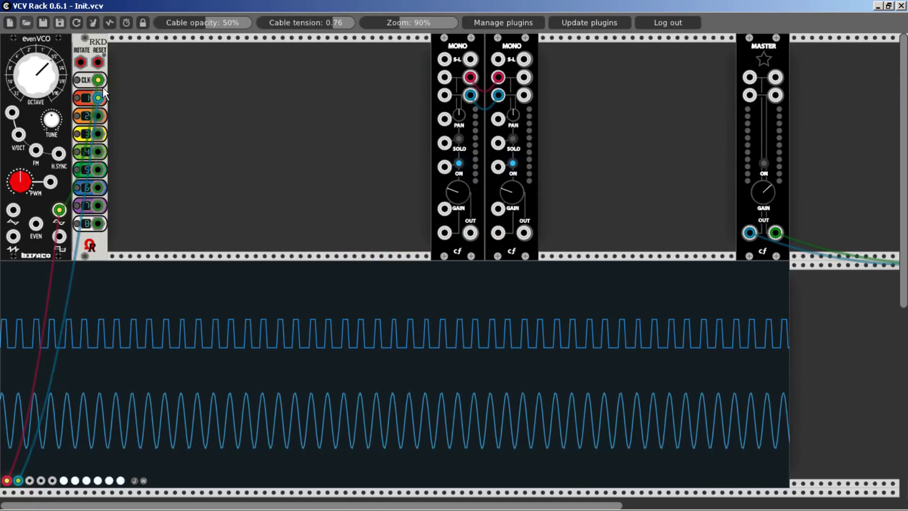
Replace the EvenVCO's sine with its sawtooth output as the source for both the RKD clock input and the scope
drag(98, 79, 66, 199)
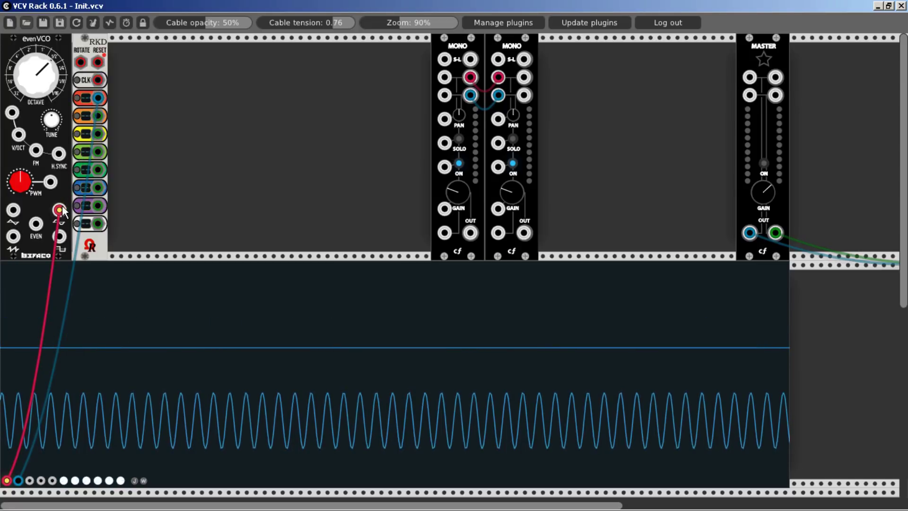
drag(59, 209, 97, 80)
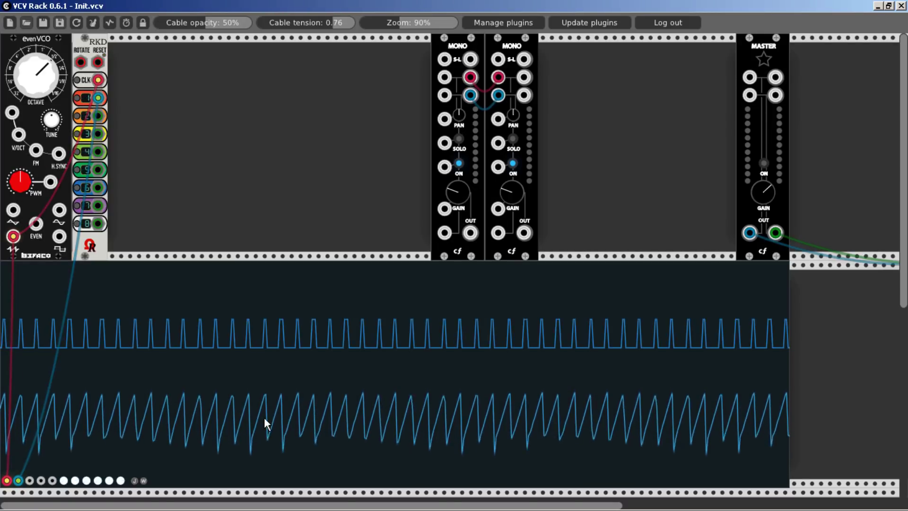
Add a Tangents filter, patch the EvenVCO's sawtooth into its LP input, and send its output to the first remaining Mono channel
right_click(266, 167)
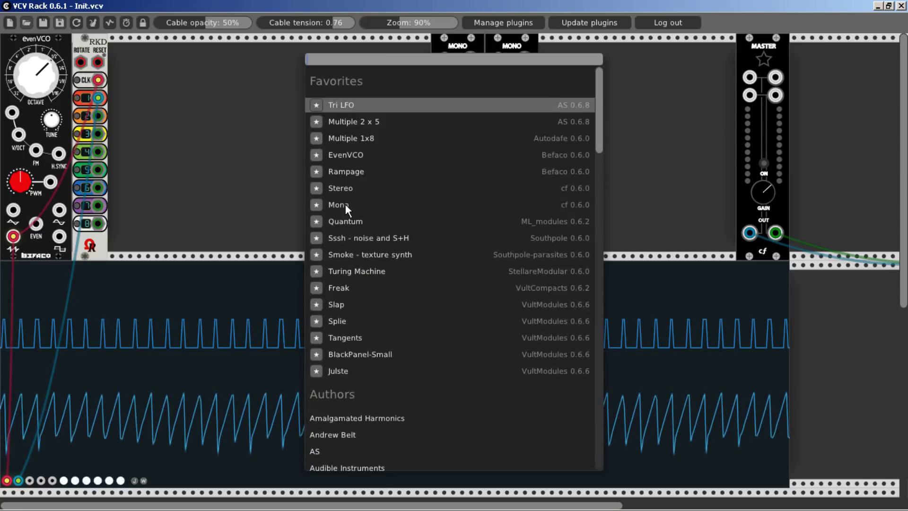
click(347, 339)
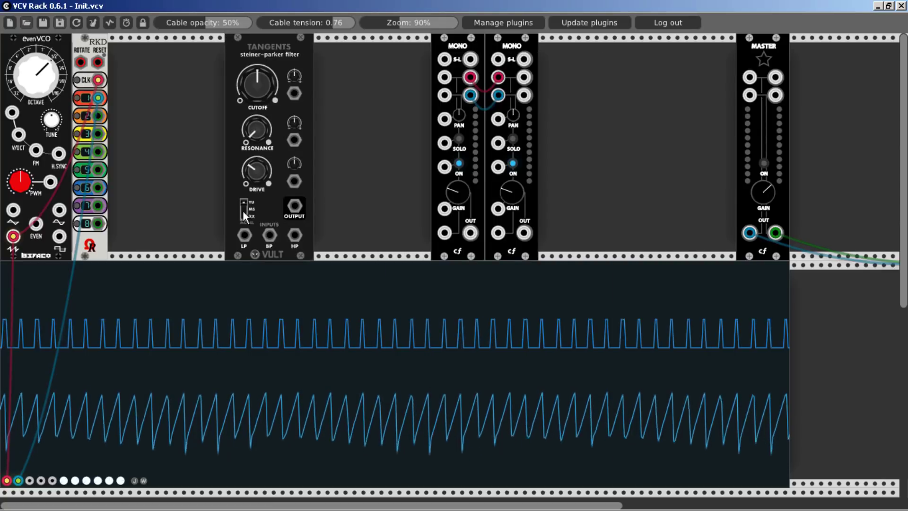
drag(244, 234, 18, 236)
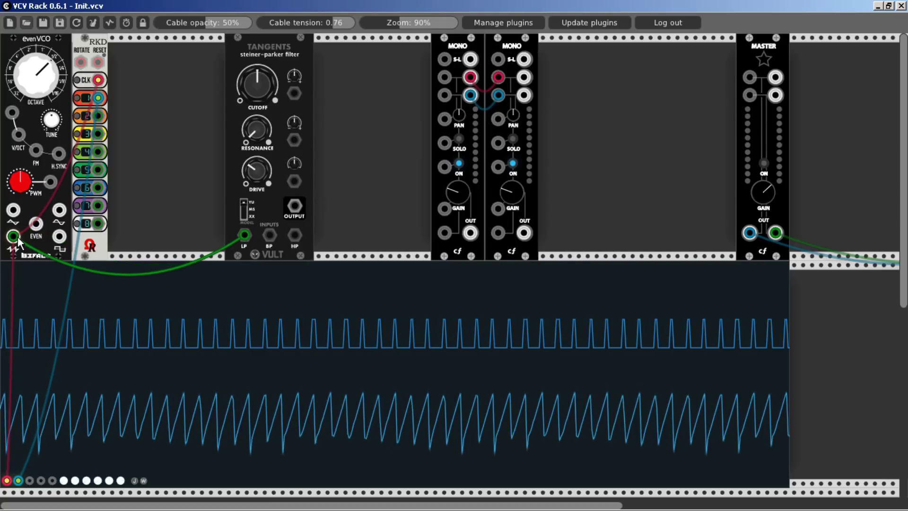
drag(294, 206, 444, 232)
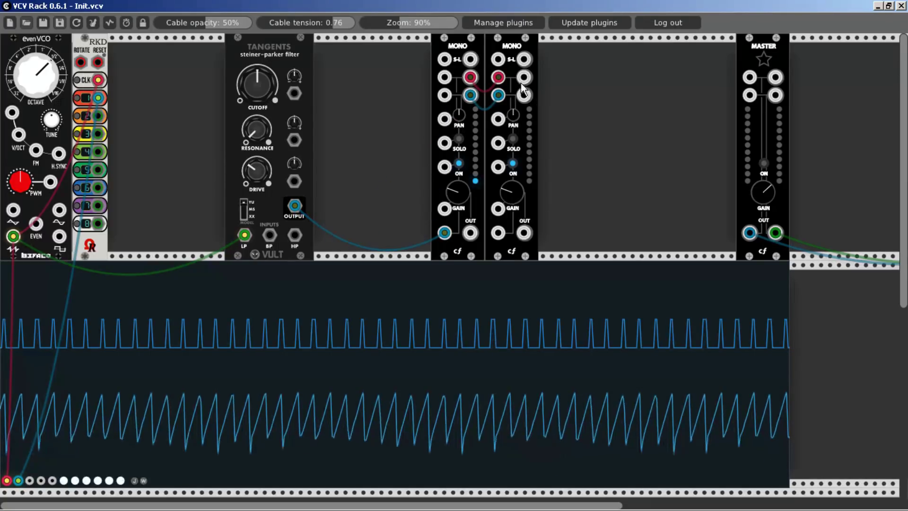
Patch the last Mono channel's outputs into the Master, and place the Master directly beside it, switched on
mouse_move(524, 77)
mouse_down()
mouse_move(750, 77)
mouse_move(524, 95)
mouse_up()
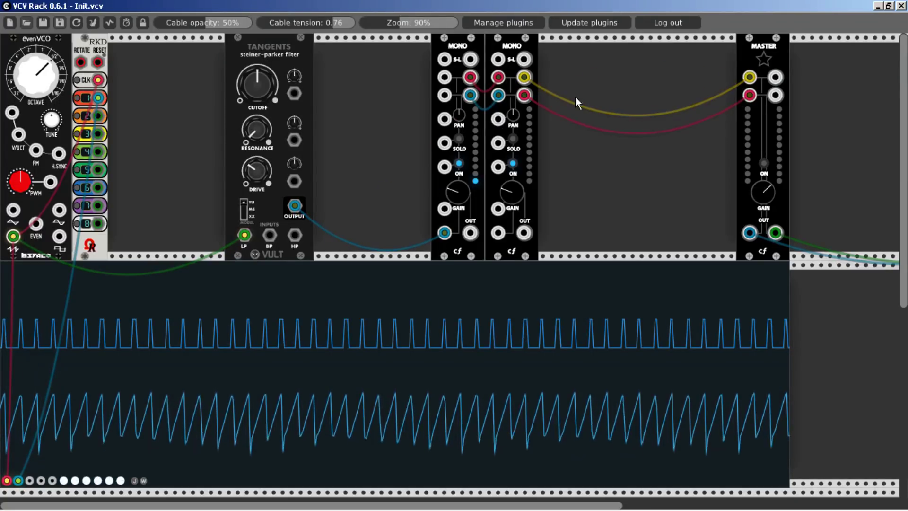
drag(768, 44, 536, 134)
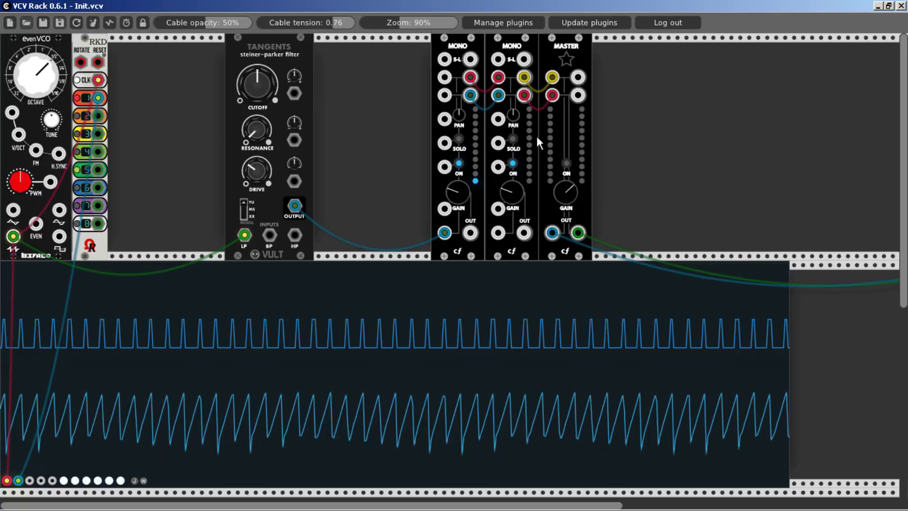
click(567, 163)
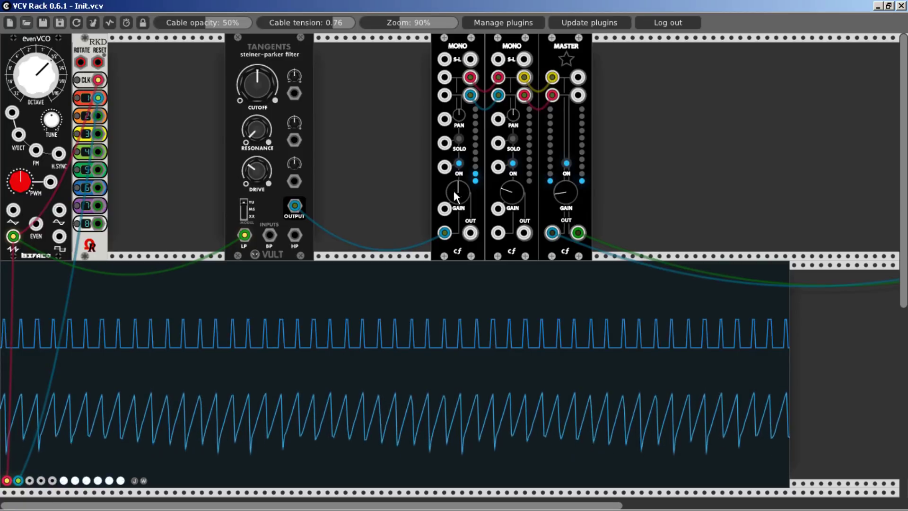
Raise the Master's gain and lower the EvenVCO's octave for a much lower sawtooth pitch
drag(567, 195, 568, 180)
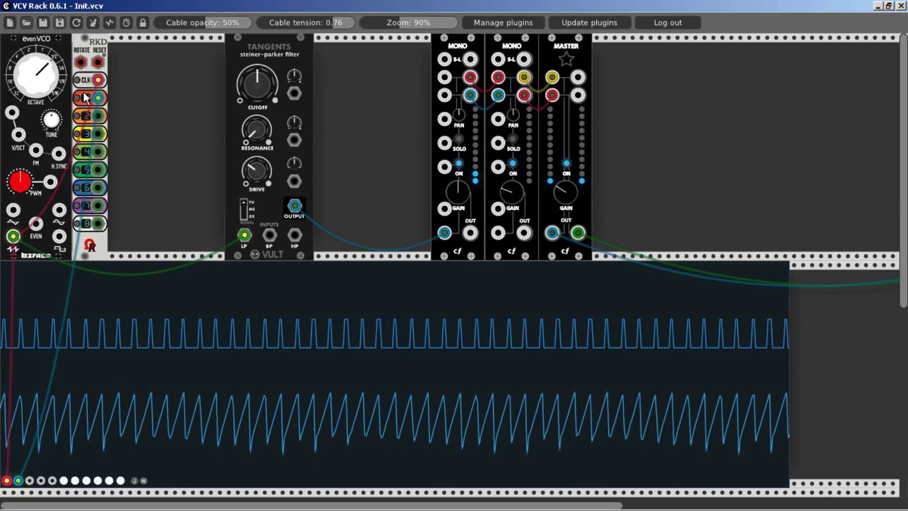
drag(56, 78, 56, 116)
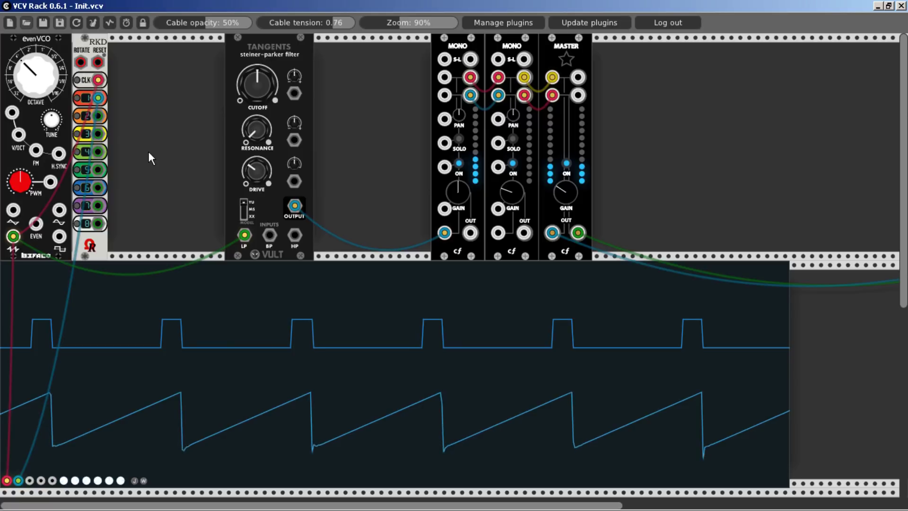
Replace the Tangents with a Freak filter, patching the EvenVCO's sawtooth into its left input and its right output into the second Mono channel
drag(277, 54, 240, 58)
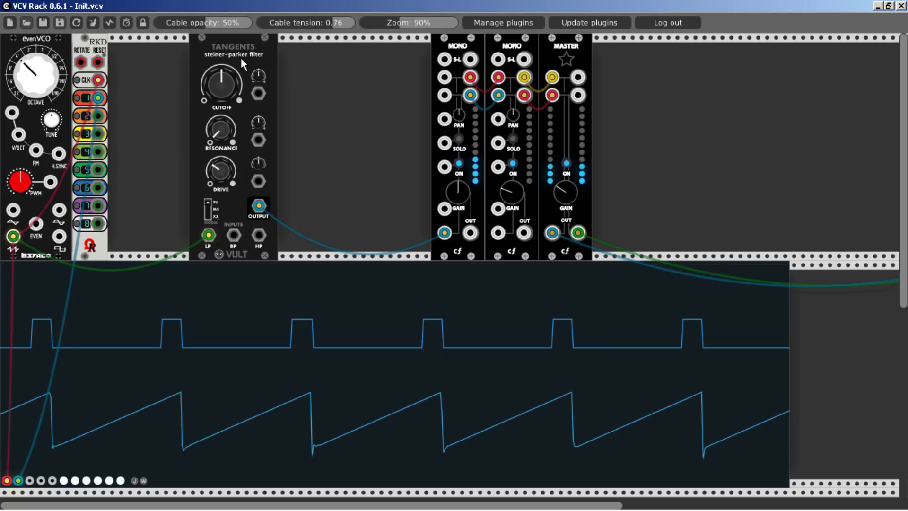
right_click(370, 127)
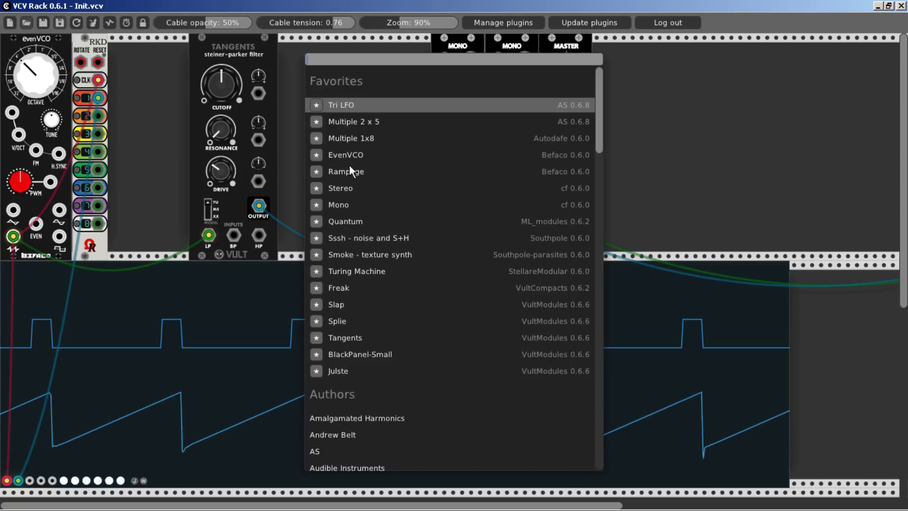
click(341, 288)
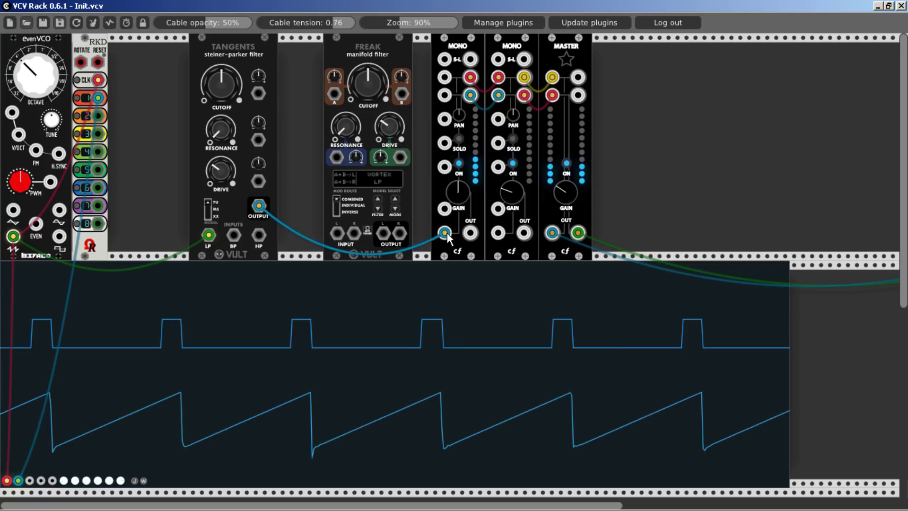
drag(447, 233, 400, 232)
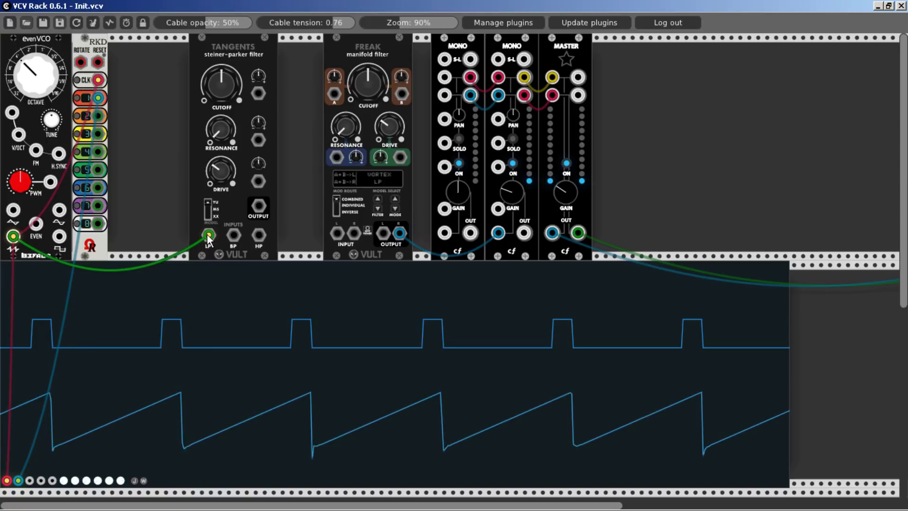
drag(208, 236, 337, 233)
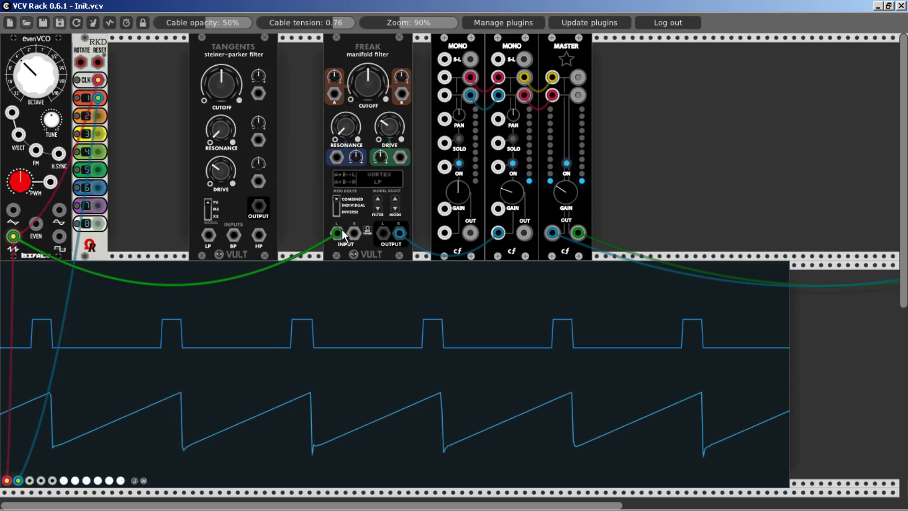
right_click(258, 60)
click(272, 129)
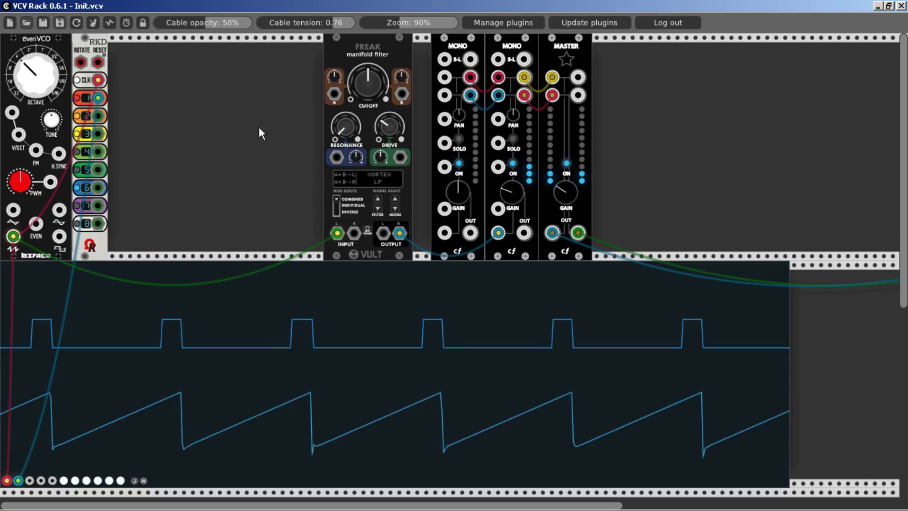
Set the Freak's filter model to TANGENTS-YU in LP mode and lower its cutoff
click(377, 199)
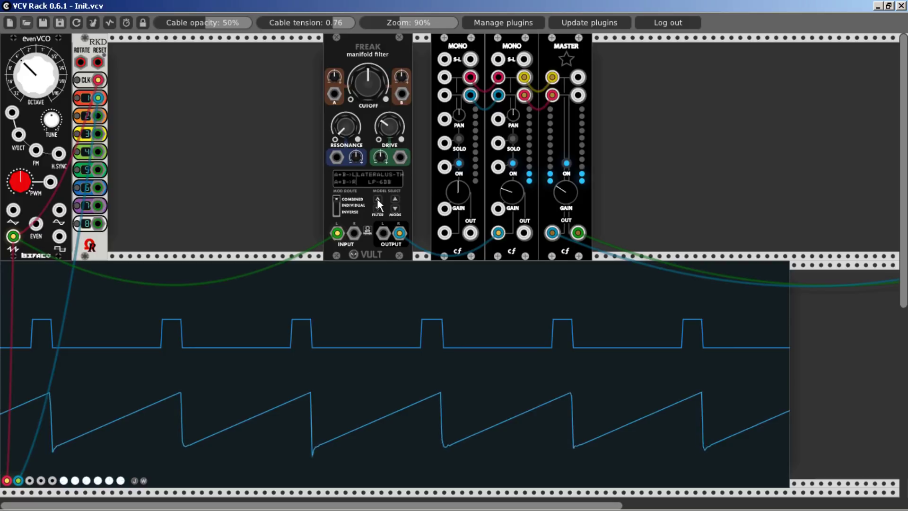
click(377, 199)
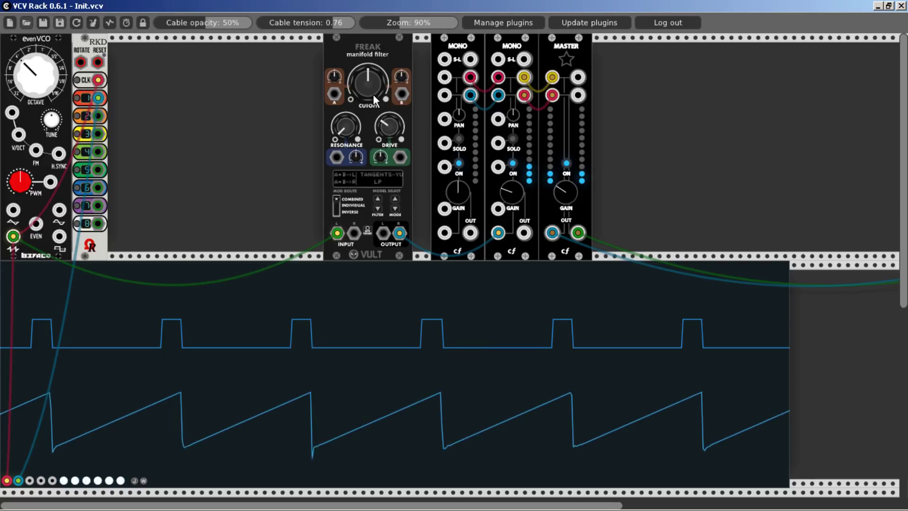
drag(373, 95, 373, 119)
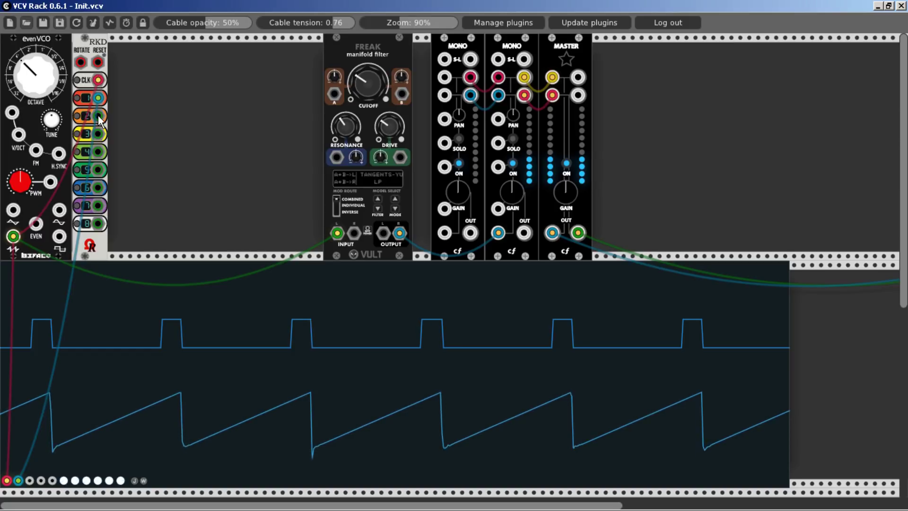
Patch RKD output 2 into the Freak's right input and its left output into the first Mono channel, comparing the Mono channels by muting each
drag(98, 116, 356, 233)
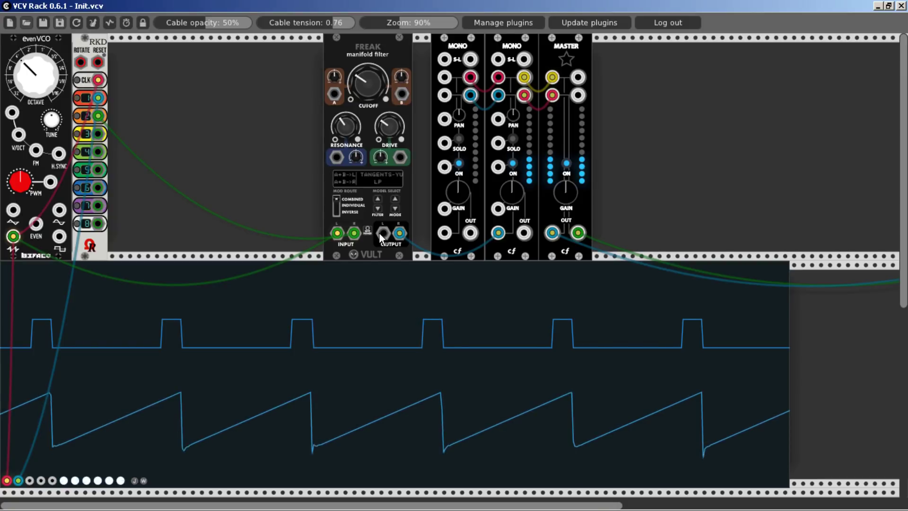
drag(378, 234, 444, 231)
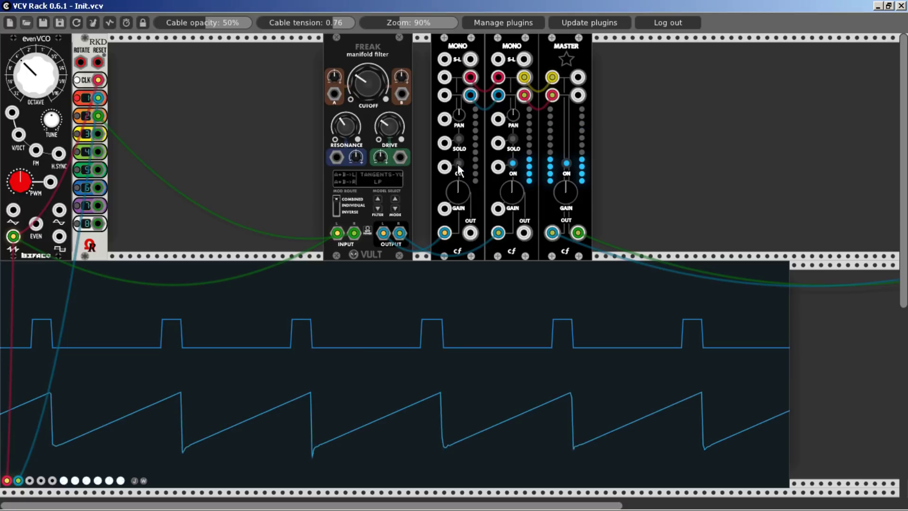
click(512, 163)
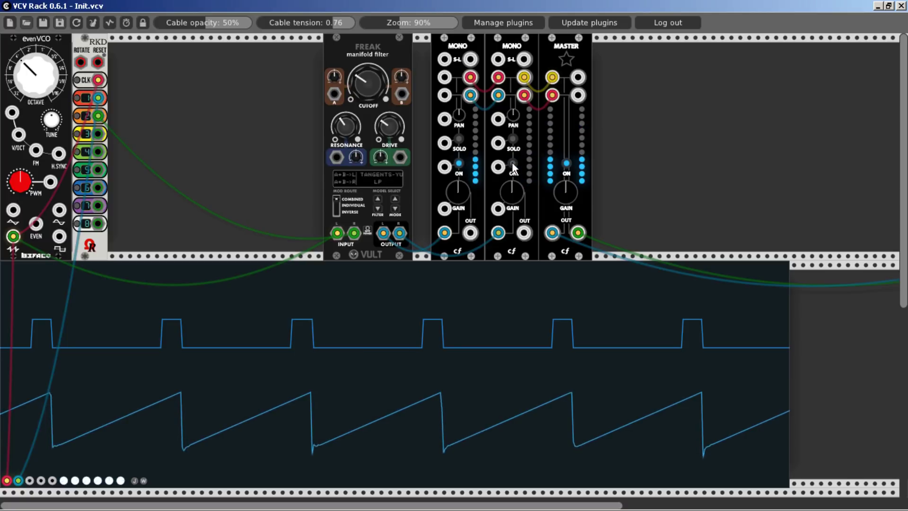
click(512, 163)
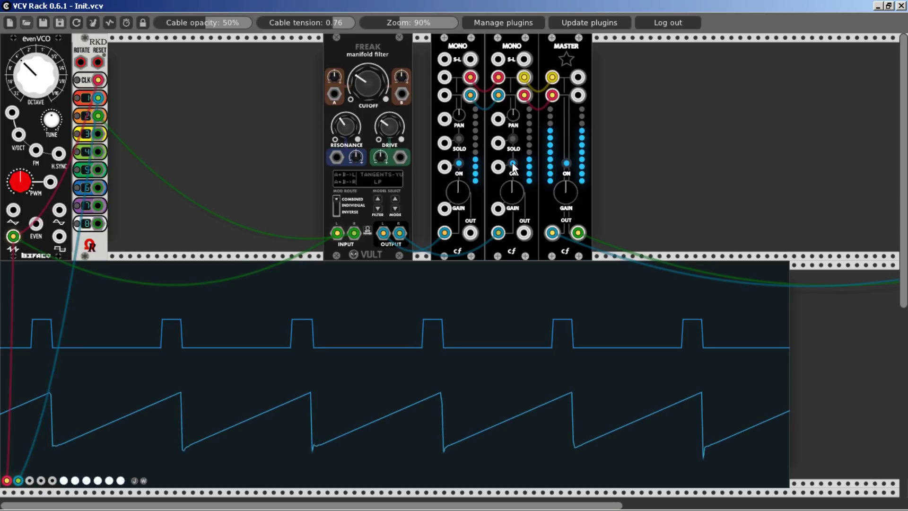
Lower the Freak's cutoff slightly and feed its right input from RKD output 4 instead of 2, finishing with the Master switched off
mouse_move(361, 84)
mouse_down()
mouse_move(361, 95)
mouse_move(361, 73)
mouse_move(361, 90)
mouse_up()
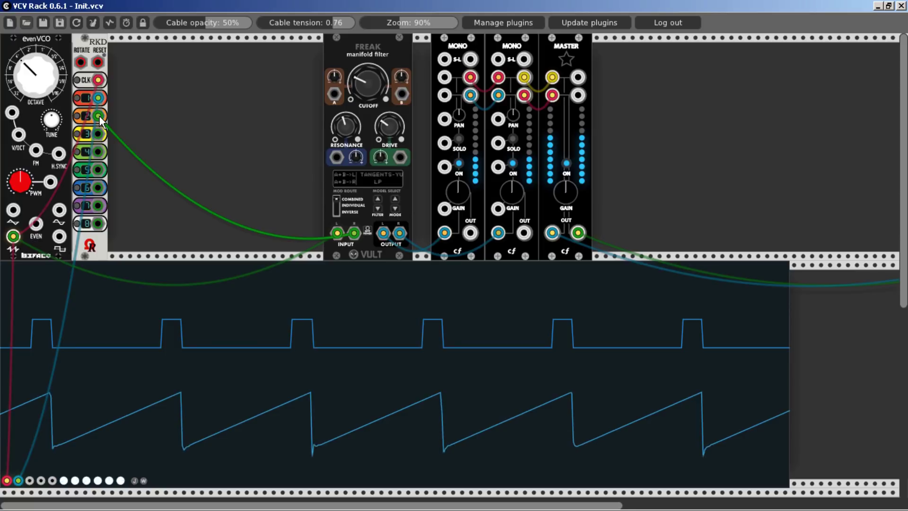
drag(99, 117, 98, 151)
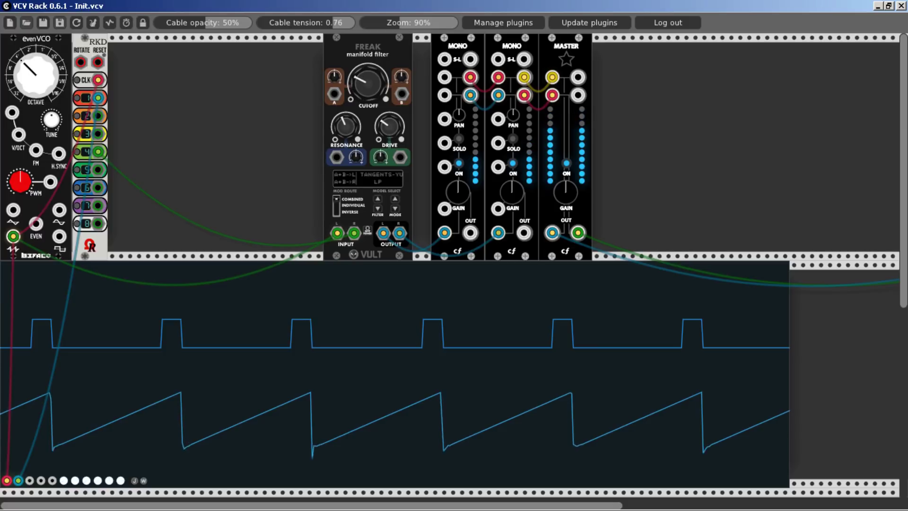
click(567, 163)
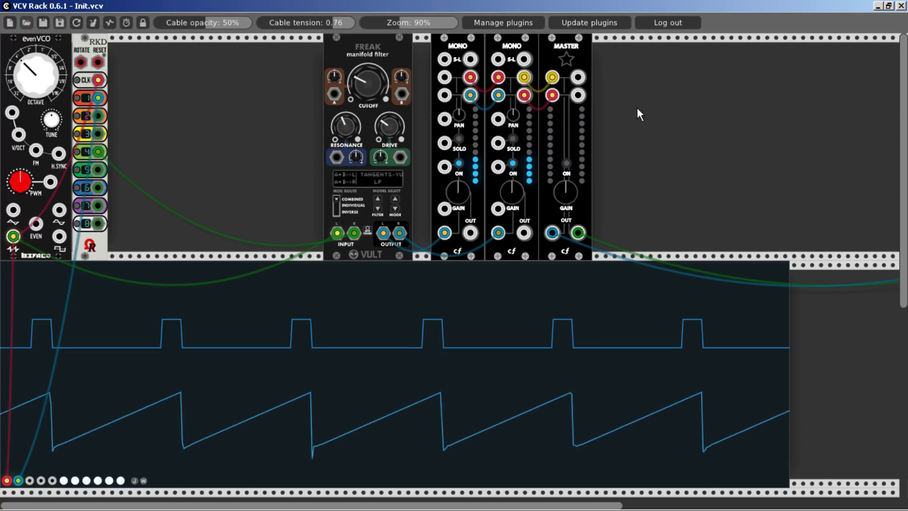